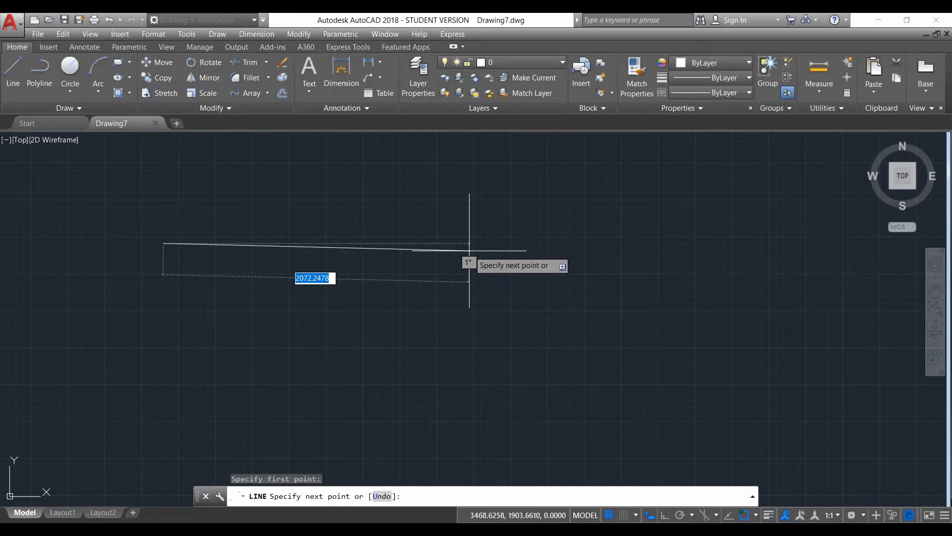
Turn on ortho mode and draw the line horizontally with a length of 200 units, ending the command
{"action": "left_click", "coordinate": [665, 515]}
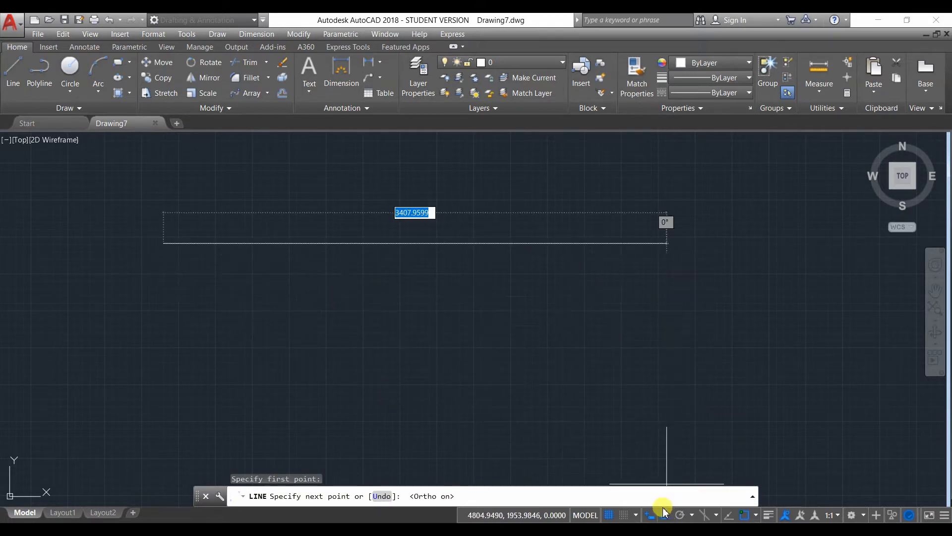
{"action": "type", "text": "200"}
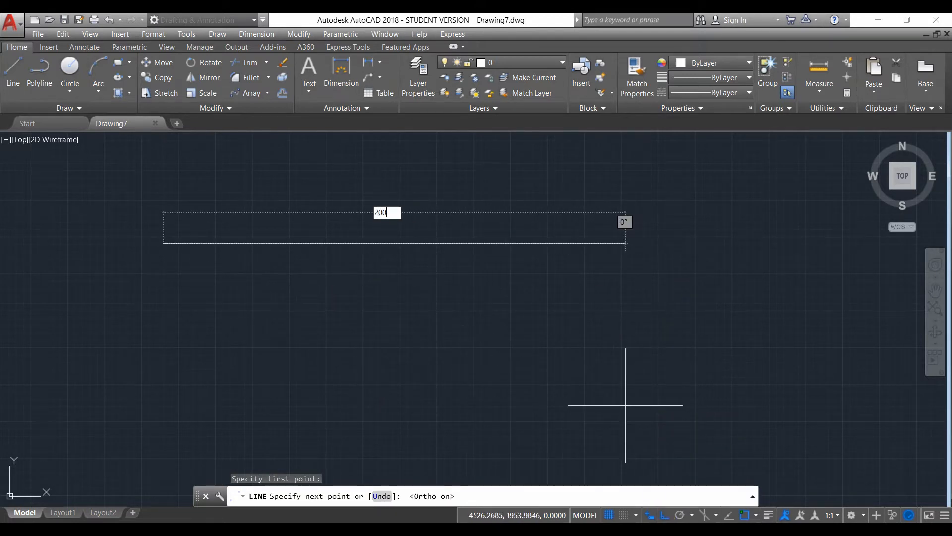
{"action": "key", "text": "Return"}
{"action": "right_click", "coordinate": [422, 273]}
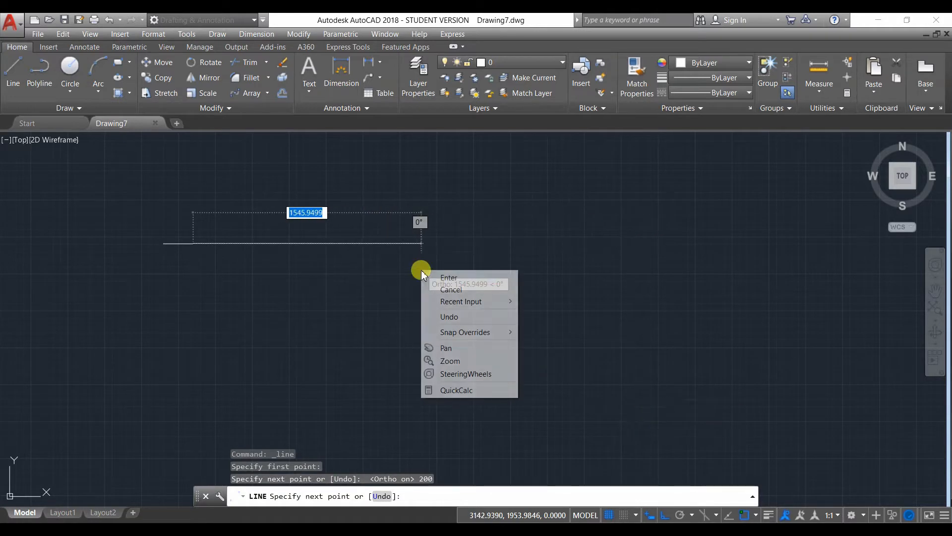
{"action": "left_click", "coordinate": [437, 277]}
Place a point object on the left endpoint of the horizontal line
{"action": "scroll", "coordinate": [179, 265], "scroll_direction": "up", "scroll_amount": 4}
{"action": "scroll", "coordinate": [279, 331], "scroll_direction": "down", "scroll_amount": 2}
{"action": "scroll", "coordinate": [213, 281], "scroll_direction": "up", "scroll_amount": 5}
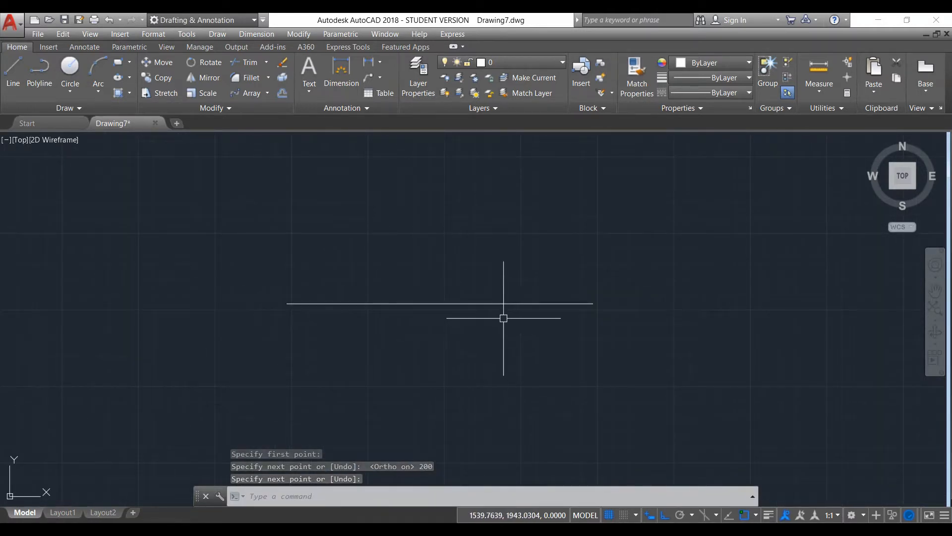
{"action": "type", "text": "PO"}
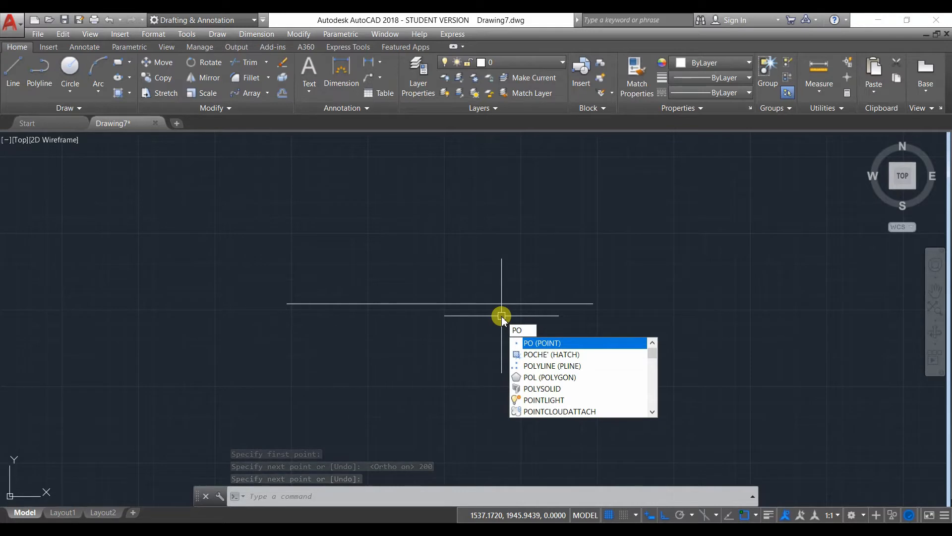
{"action": "key", "text": "Return"}
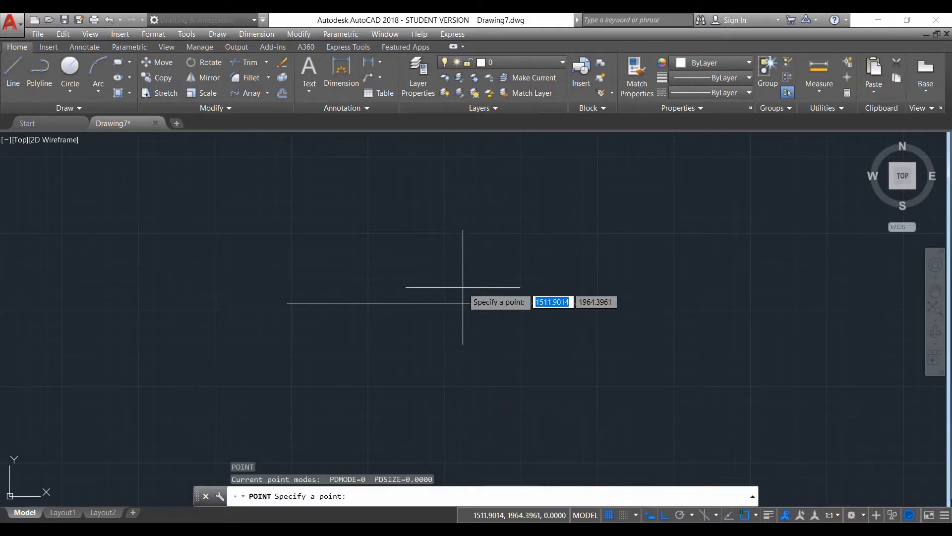
{"action": "scroll", "coordinate": [337, 299], "scroll_direction": "up", "scroll_amount": 3}
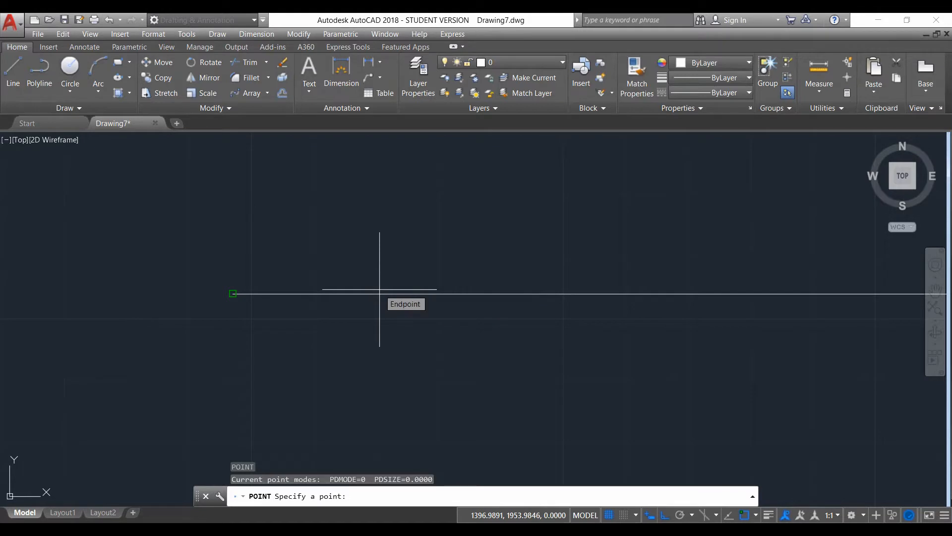
{"action": "left_click", "coordinate": [234, 293]}
{"action": "scroll", "coordinate": [447, 293], "scroll_direction": "down", "scroll_amount": 3}
{"action": "scroll", "coordinate": [511, 287], "scroll_direction": "up", "scroll_amount": 4}
Place two separate points freely above the line, switching object snap off and back on before placing the first
{"action": "key", "text": "Return"}
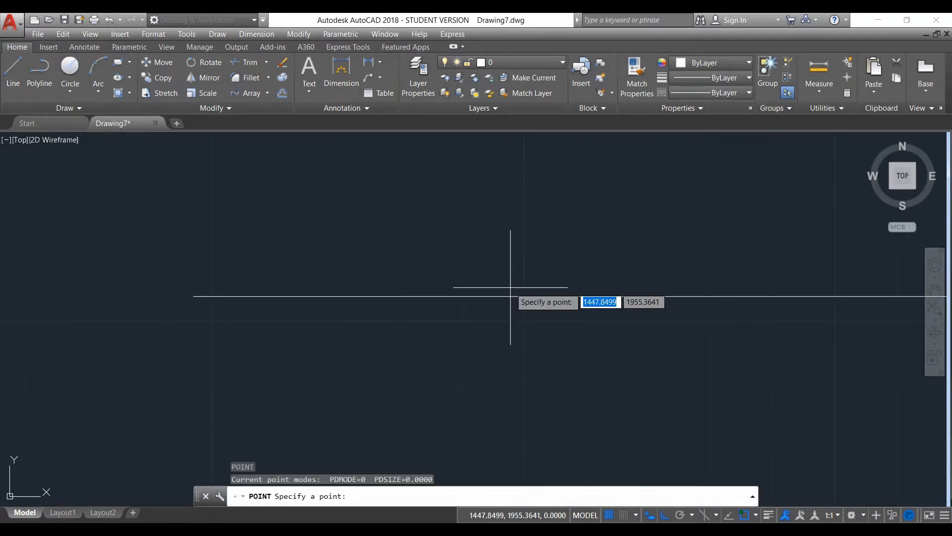
{"action": "scroll", "coordinate": [635, 285], "scroll_direction": "down", "scroll_amount": 2}
{"action": "middle_click_drag", "start_coordinate": [626, 286], "coordinate": [359, 293]}
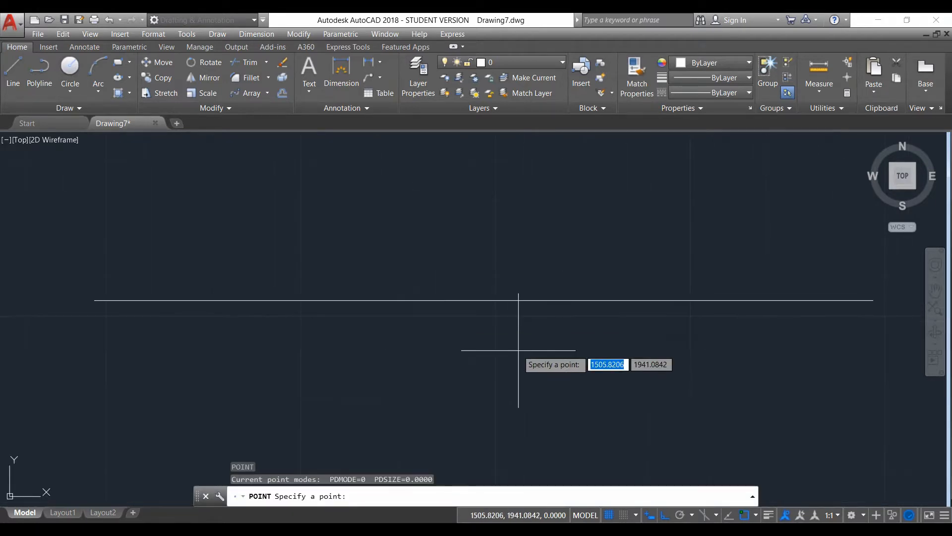
{"action": "scroll", "coordinate": [503, 301], "scroll_direction": "up", "scroll_amount": 2}
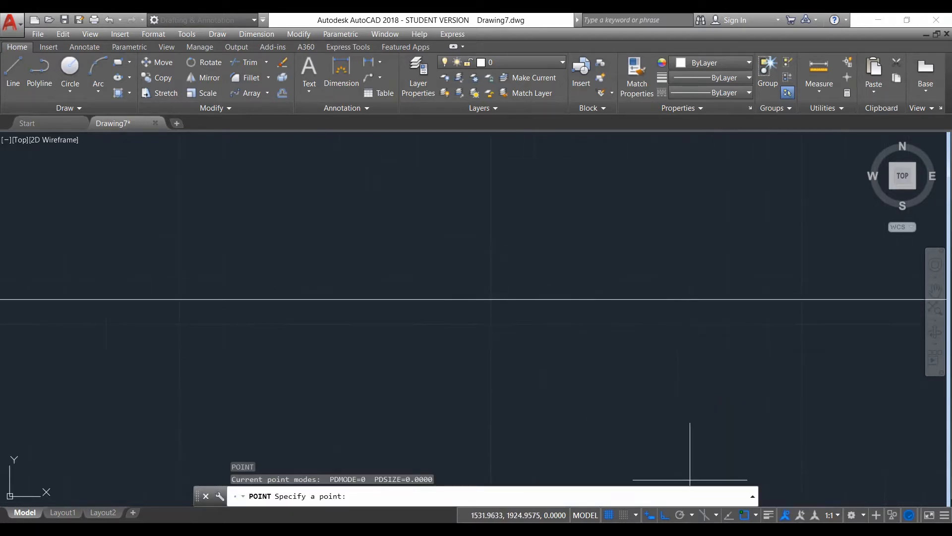
{"action": "left_click", "coordinate": [747, 516]}
{"action": "middle_click_drag", "start_coordinate": [410, 321], "coordinate": [538, 368]}
{"action": "left_click", "coordinate": [745, 516]}
{"action": "left_click", "coordinate": [552, 267]}
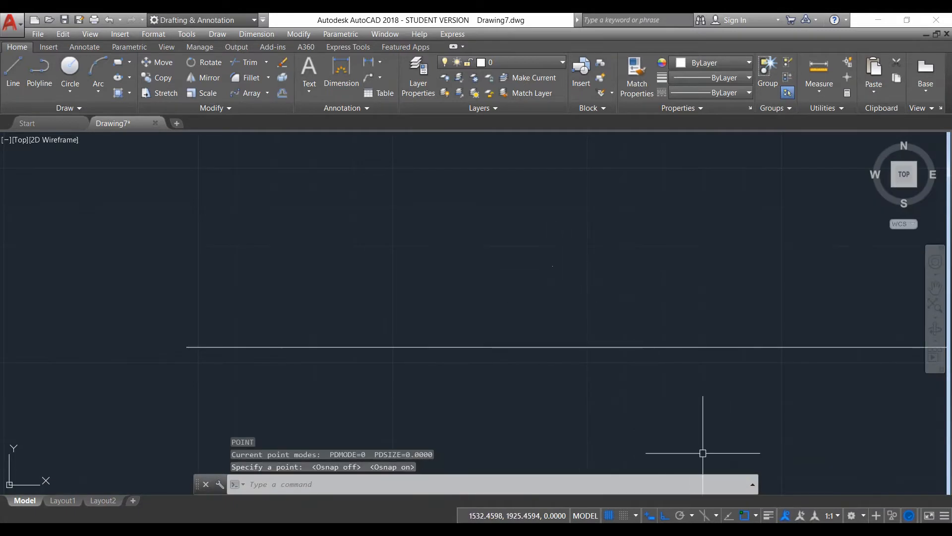
{"action": "key", "text": "Return"}
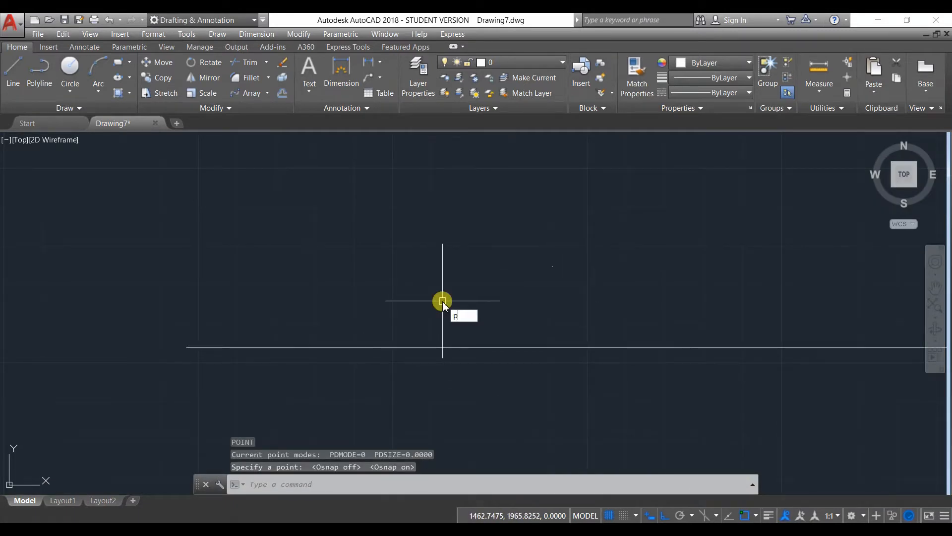
{"action": "left_click", "coordinate": [440, 275]}
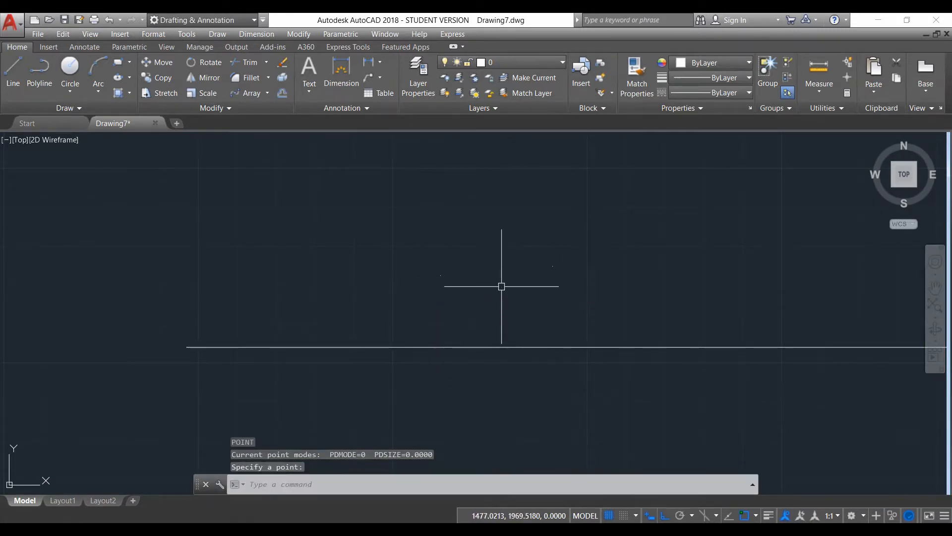
Place a further point on top of the right-hand point above the line
{"action": "scroll", "coordinate": [465, 273], "scroll_direction": "up", "scroll_amount": 6}
{"action": "scroll", "coordinate": [460, 300], "scroll_direction": "down", "scroll_amount": 4}
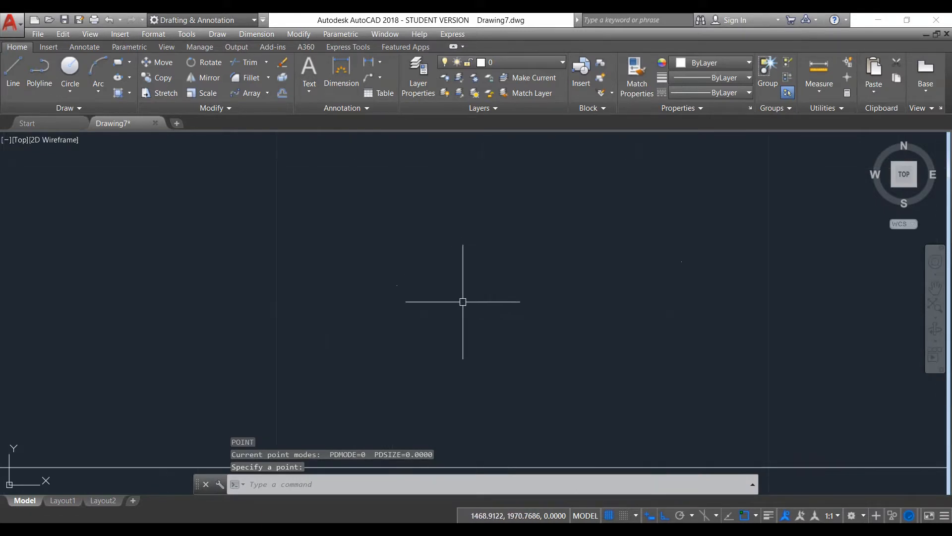
{"action": "type", "text": "po"}
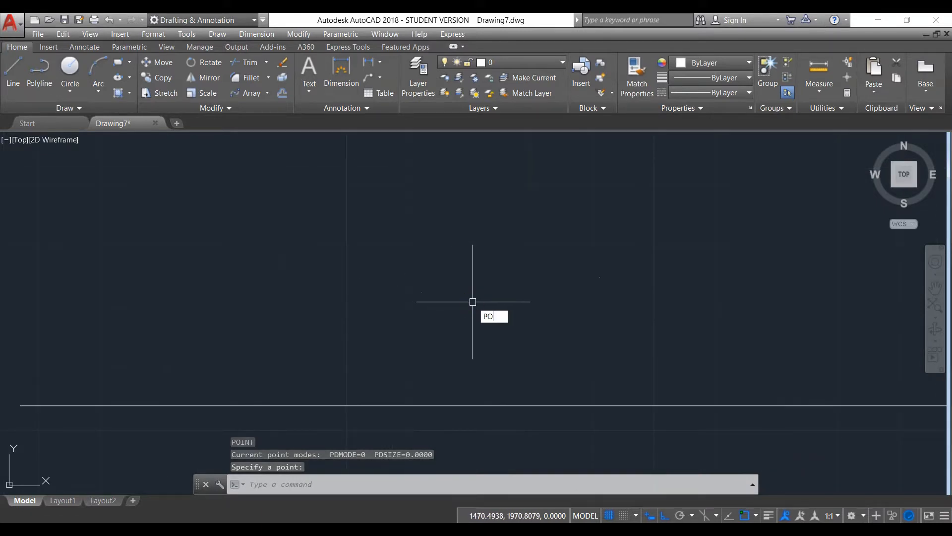
{"action": "key", "text": "Return"}
{"action": "left_click", "coordinate": [598, 276]}
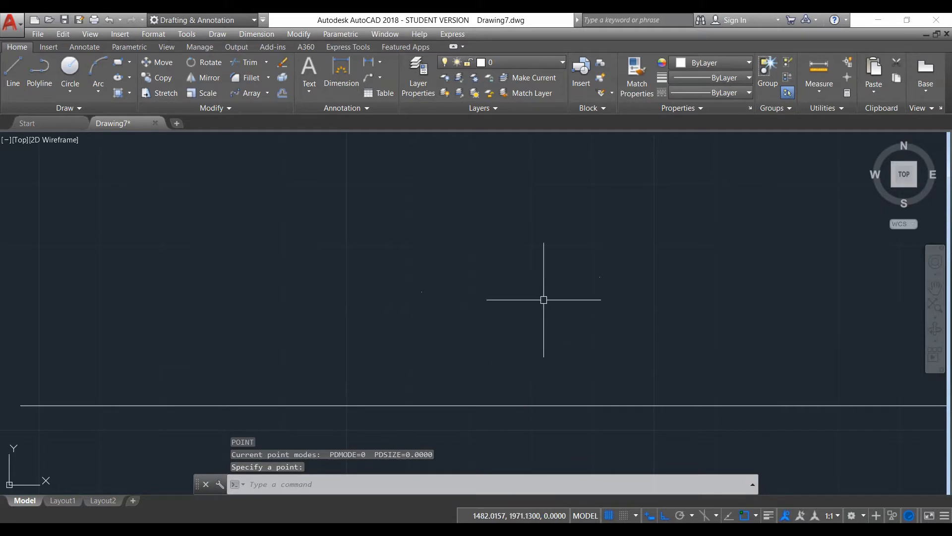
Examine how visible the default dot points near the line are at different magnifications
{"action": "scroll", "coordinate": [532, 326], "scroll_direction": "down", "scroll_amount": 2}
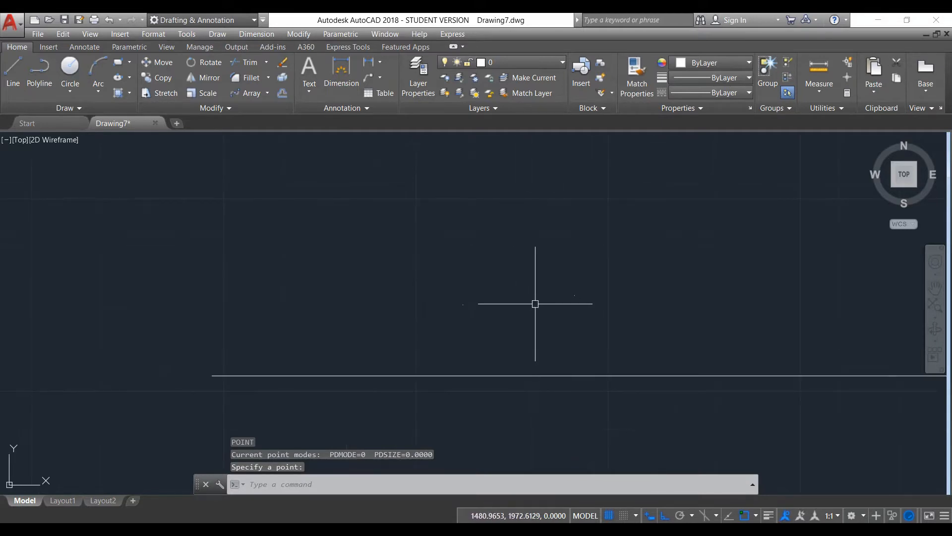
{"action": "scroll", "coordinate": [533, 302], "scroll_direction": "down", "scroll_amount": 1}
{"action": "scroll", "coordinate": [530, 216], "scroll_direction": "up", "scroll_amount": 2}
{"action": "scroll", "coordinate": [518, 212], "scroll_direction": "down", "scroll_amount": 2}
{"action": "scroll", "coordinate": [481, 285], "scroll_direction": "up", "scroll_amount": 3}
{"action": "scroll", "coordinate": [347, 342], "scroll_direction": "down", "scroll_amount": 3}
{"action": "scroll", "coordinate": [75, 380], "scroll_direction": "up", "scroll_amount": 1}
{"action": "scroll", "coordinate": [478, 304], "scroll_direction": "up", "scroll_amount": 2}
{"action": "scroll", "coordinate": [529, 311], "scroll_direction": "down", "scroll_amount": 2}
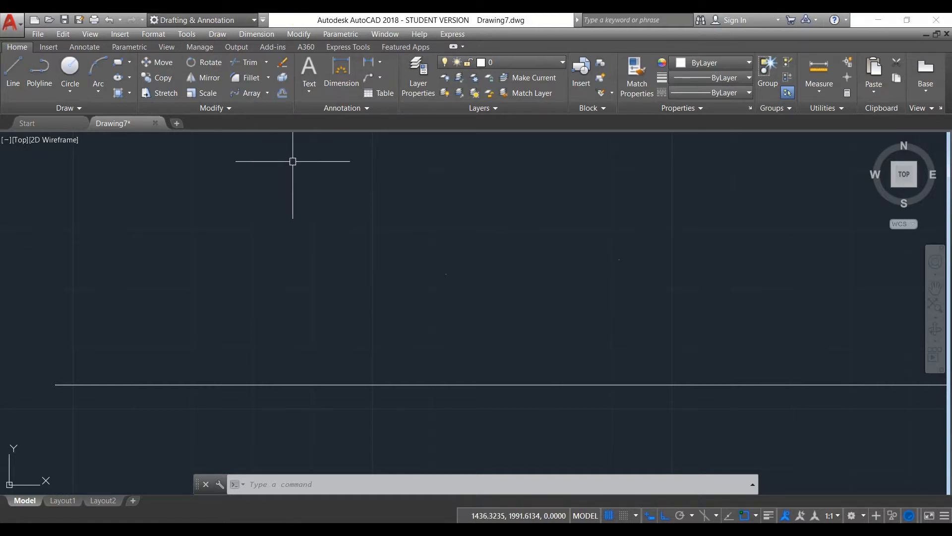
Set the point style to the plain plus-sign marker
{"action": "left_click", "coordinate": [154, 34]}
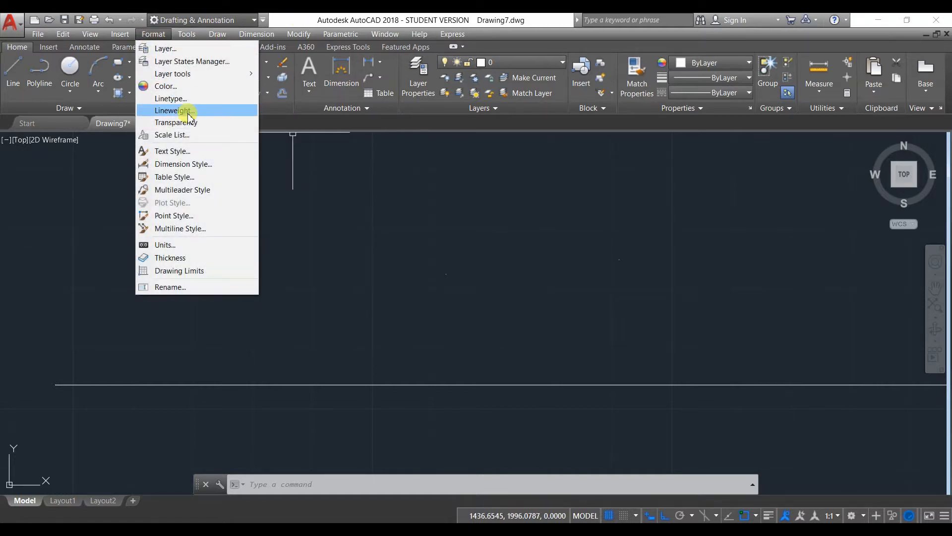
{"action": "left_click", "coordinate": [187, 216]}
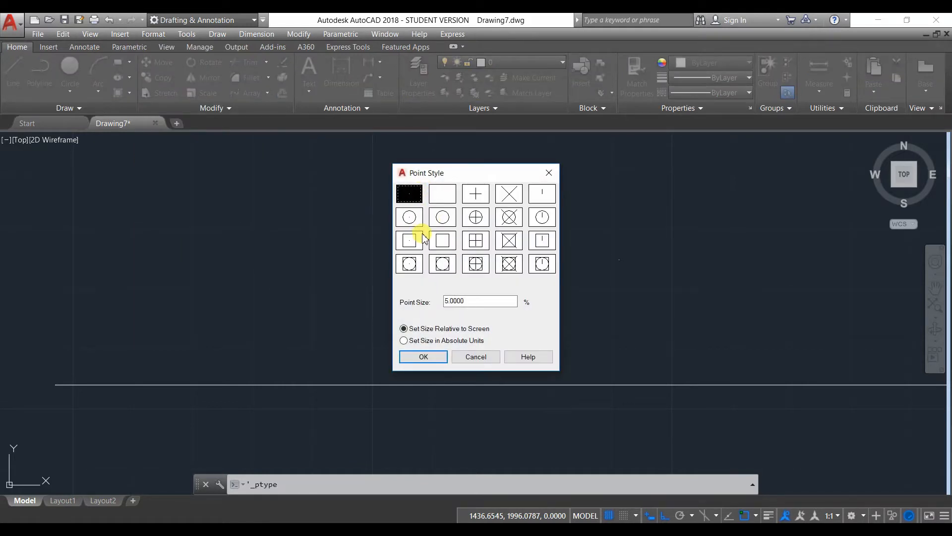
{"action": "left_click", "coordinate": [476, 218]}
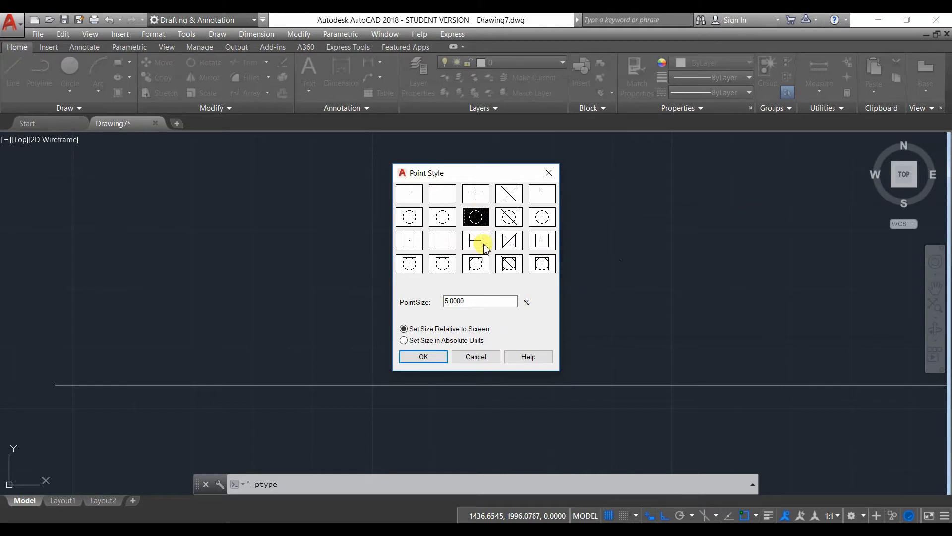
{"action": "left_click", "coordinate": [483, 196]}
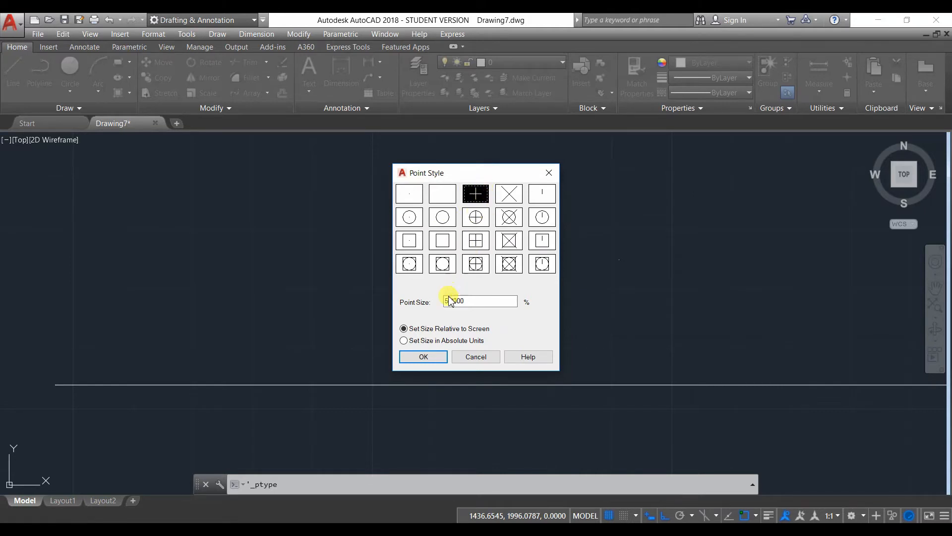
{"action": "left_click", "coordinate": [416, 360]}
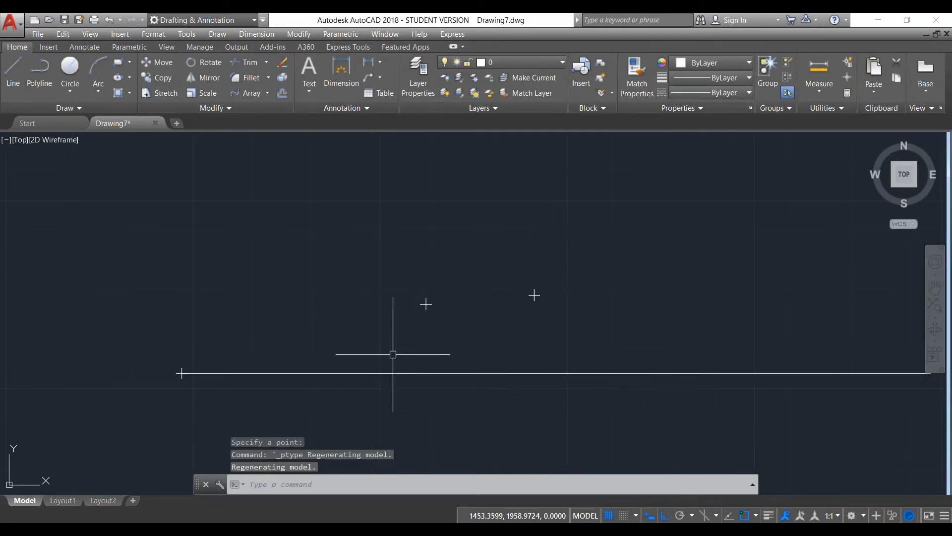
{"action": "scroll", "coordinate": [236, 369], "scroll_direction": "up", "scroll_amount": 2}
{"action": "scroll", "coordinate": [255, 341], "scroll_direction": "down", "scroll_amount": 2}
{"action": "scroll", "coordinate": [497, 288], "scroll_direction": "down", "scroll_amount": 1}
{"action": "scroll", "coordinate": [496, 288], "scroll_direction": "up", "scroll_amount": 3}
{"action": "scroll", "coordinate": [496, 287], "scroll_direction": "down", "scroll_amount": 8}
{"action": "scroll", "coordinate": [576, 296], "scroll_direction": "up", "scroll_amount": 4}
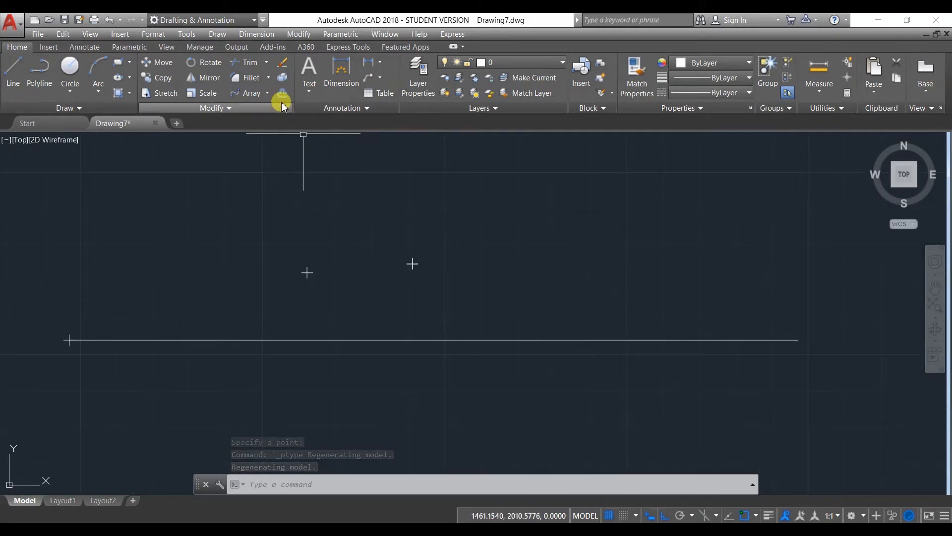
Check the Quick Access Toolbar customization options for the setting that shows or hides the menu bar
{"action": "left_click", "coordinate": [154, 34]}
{"action": "left_click", "coordinate": [153, 32]}
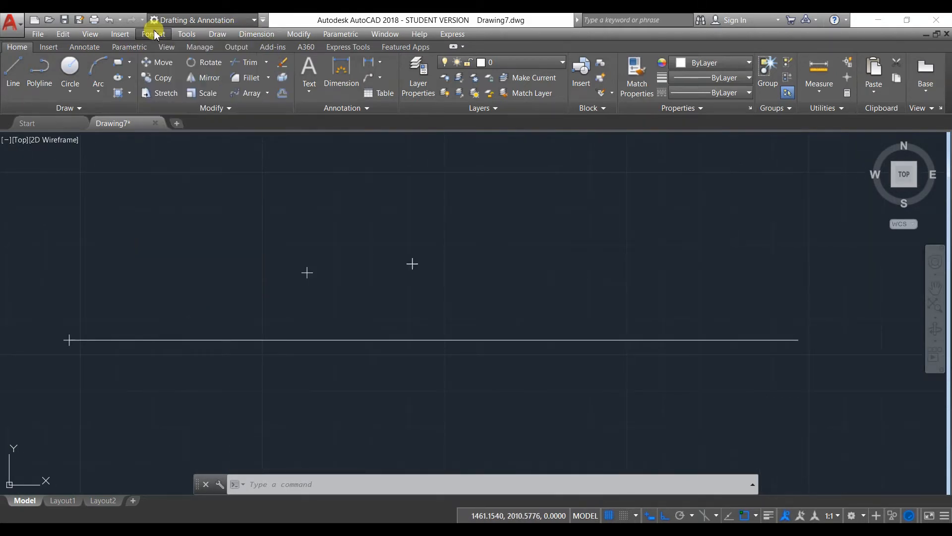
{"action": "left_click", "coordinate": [263, 20]}
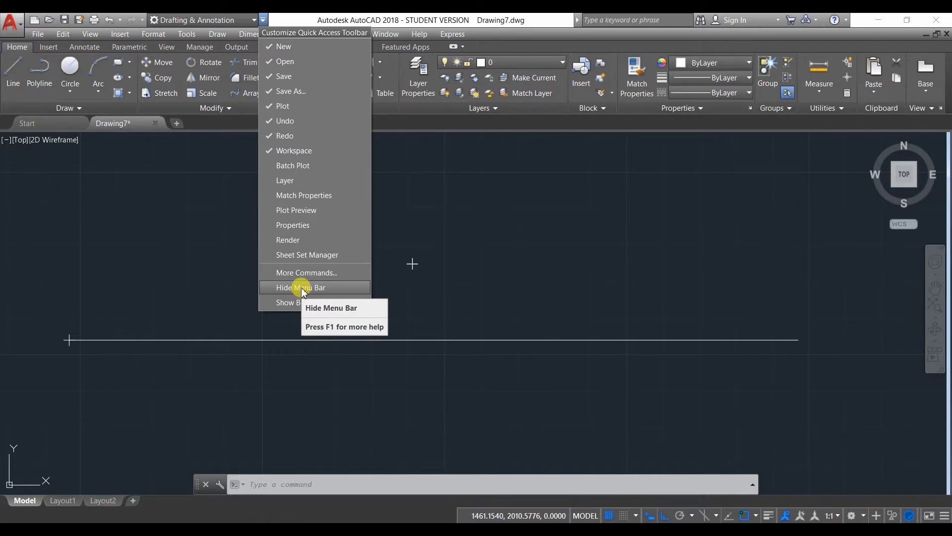
{"action": "left_click", "coordinate": [262, 22]}
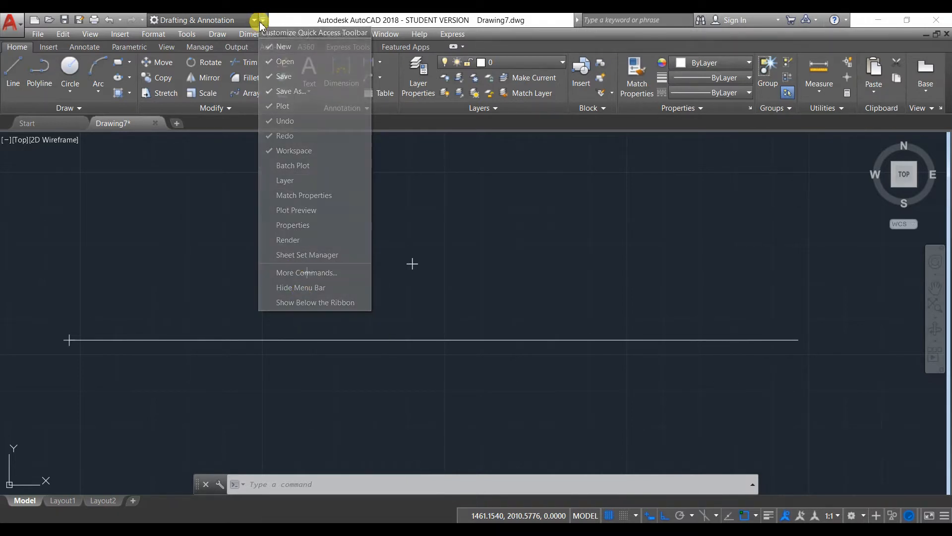
Change the point style to a circle with a dot in its centre
{"action": "left_click", "coordinate": [154, 34]}
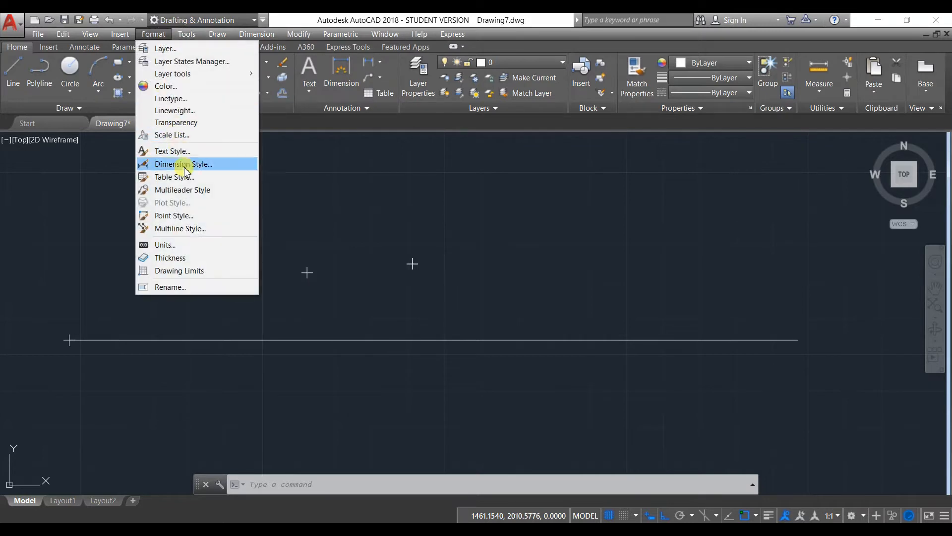
{"action": "left_click", "coordinate": [183, 215]}
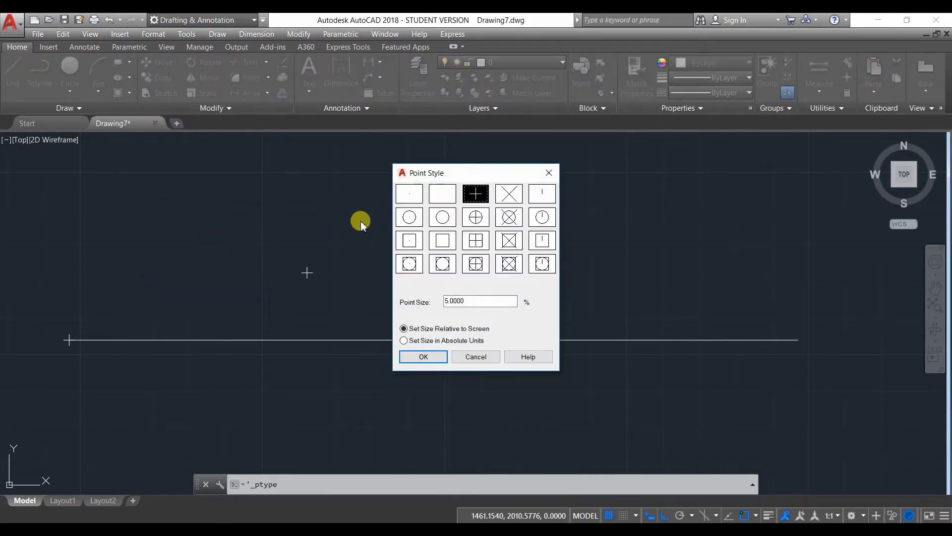
{"action": "left_click", "coordinate": [415, 219]}
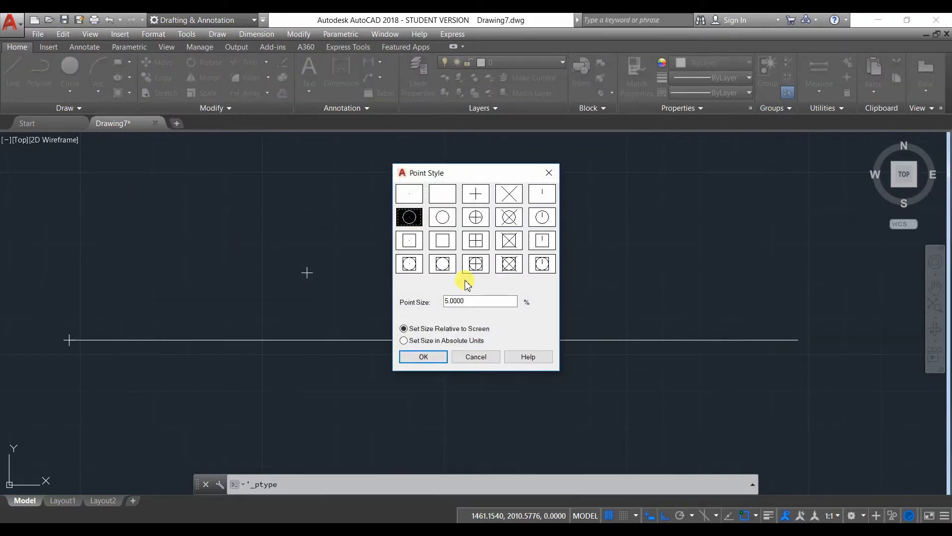
{"action": "left_click", "coordinate": [423, 357]}
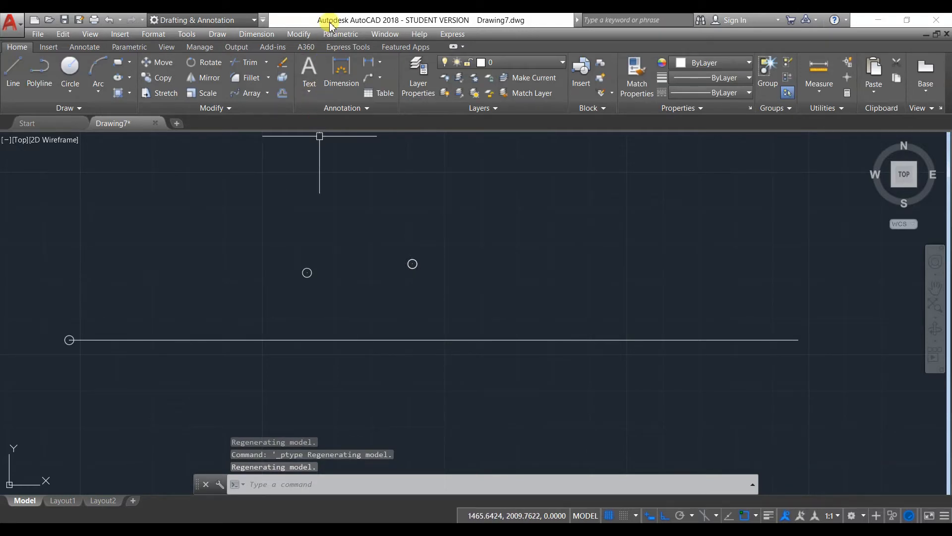
Switch the point style back to the plain plus-sign marker
{"action": "left_click", "coordinate": [159, 34]}
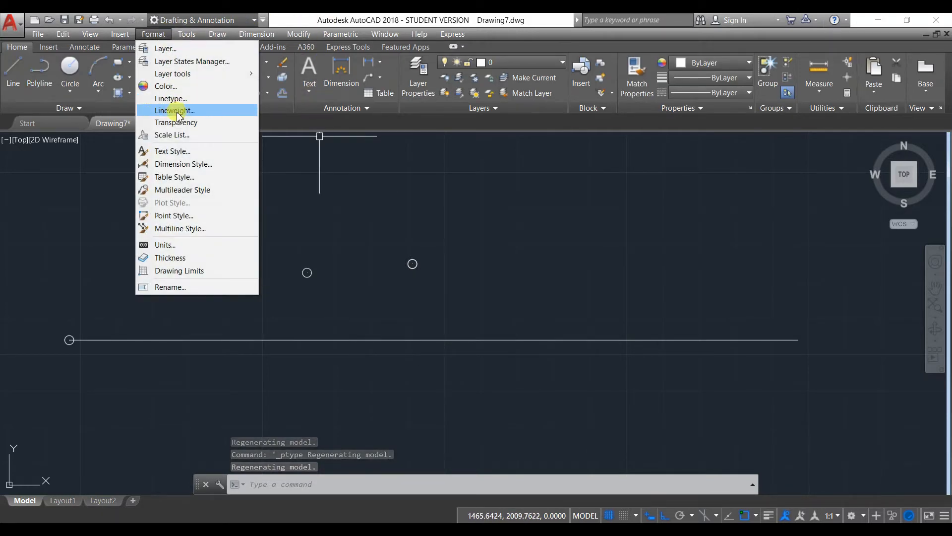
{"action": "left_click", "coordinate": [190, 215]}
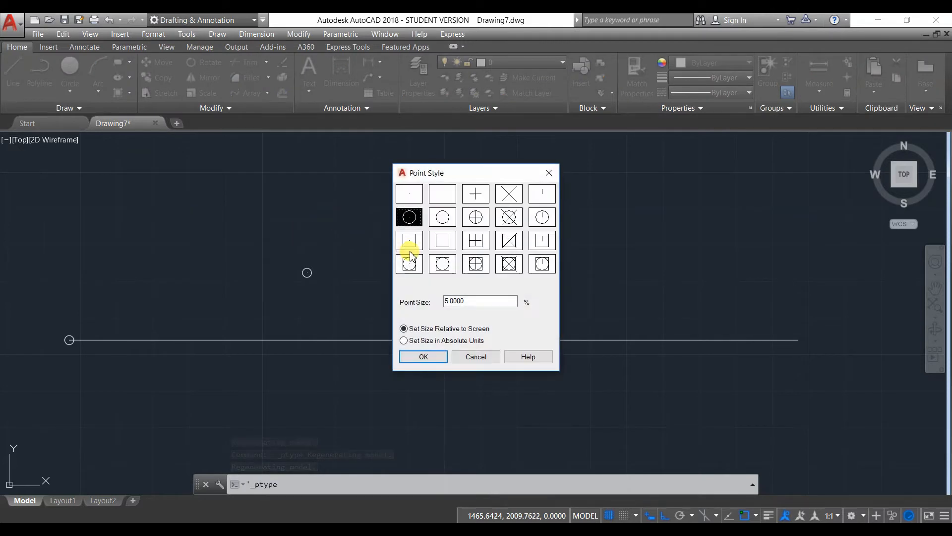
{"action": "left_click", "coordinate": [476, 193]}
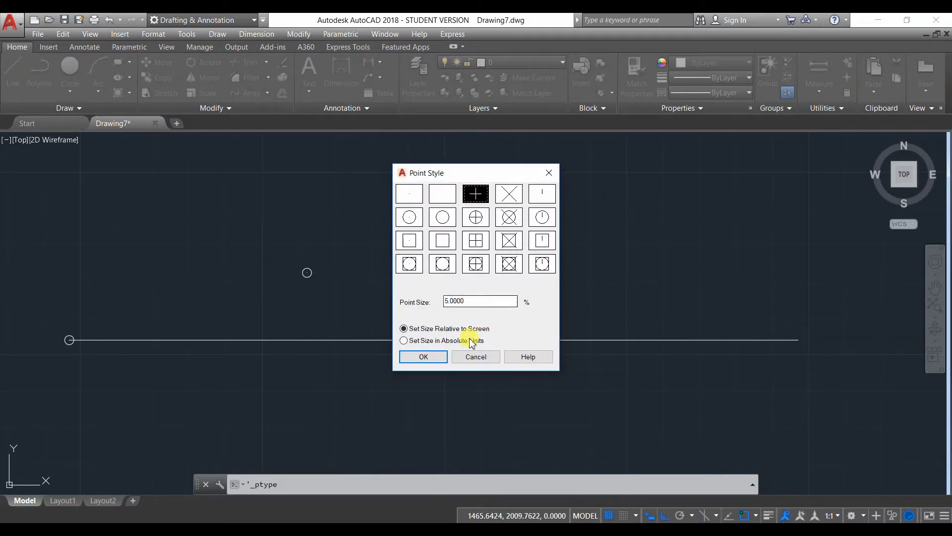
{"action": "left_click", "coordinate": [422, 357]}
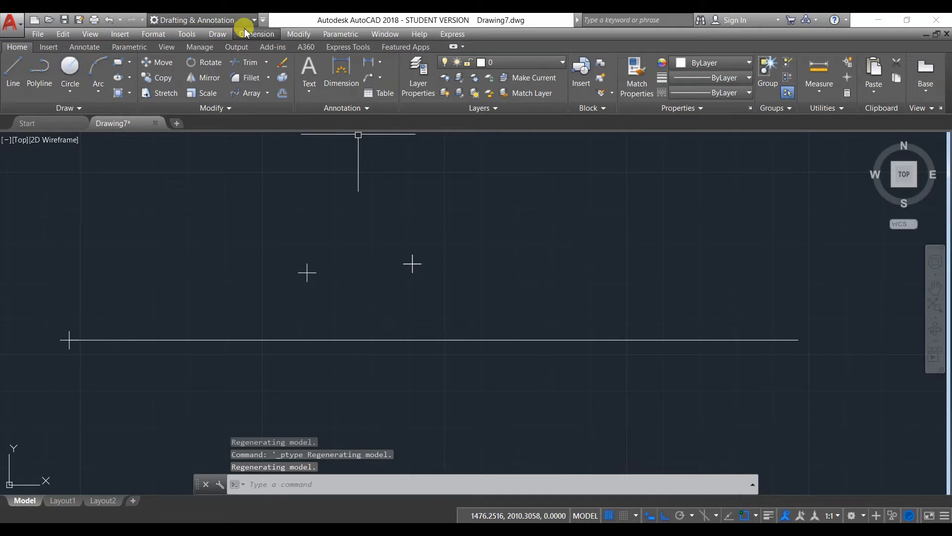
Set the point size to 25 % relative to the screen in the point style settings
{"action": "left_click", "coordinate": [154, 33]}
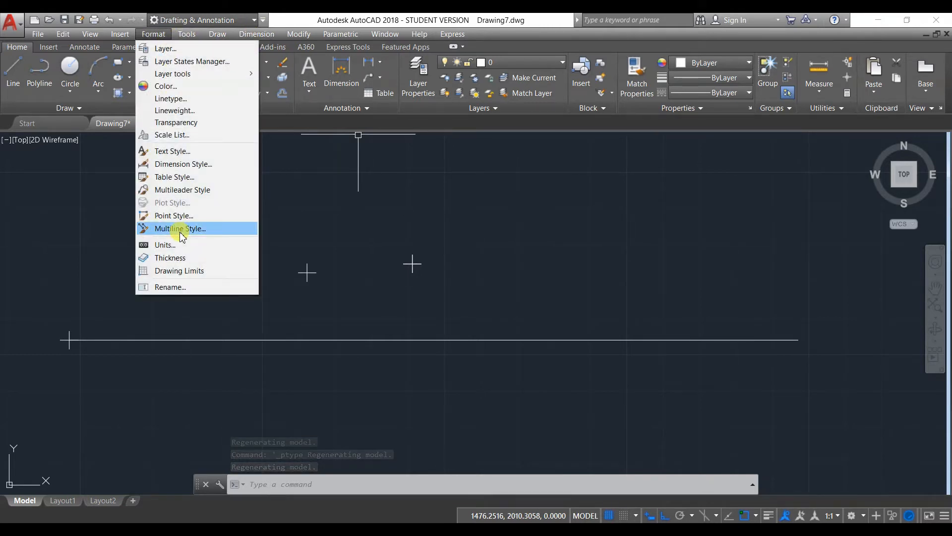
{"action": "left_click", "coordinate": [179, 216]}
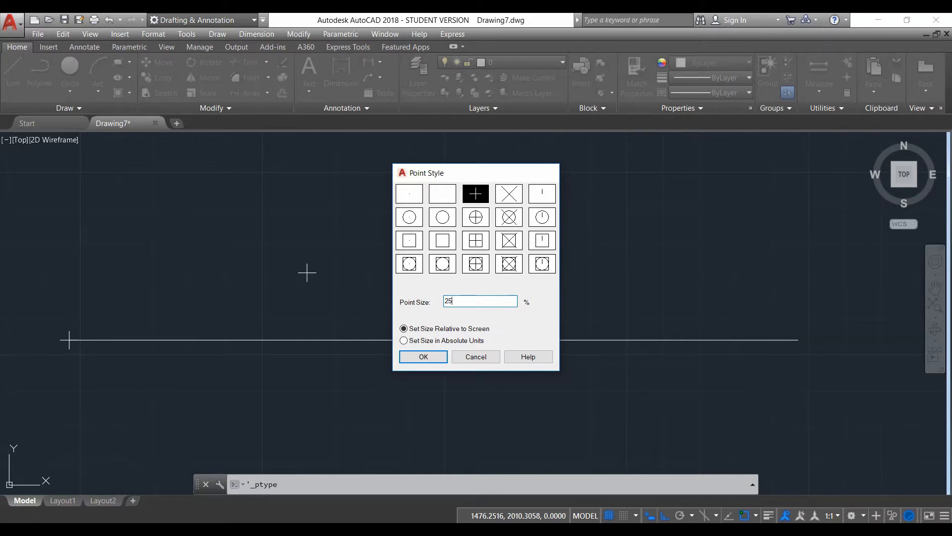
{"action": "key", "text": "Return"}
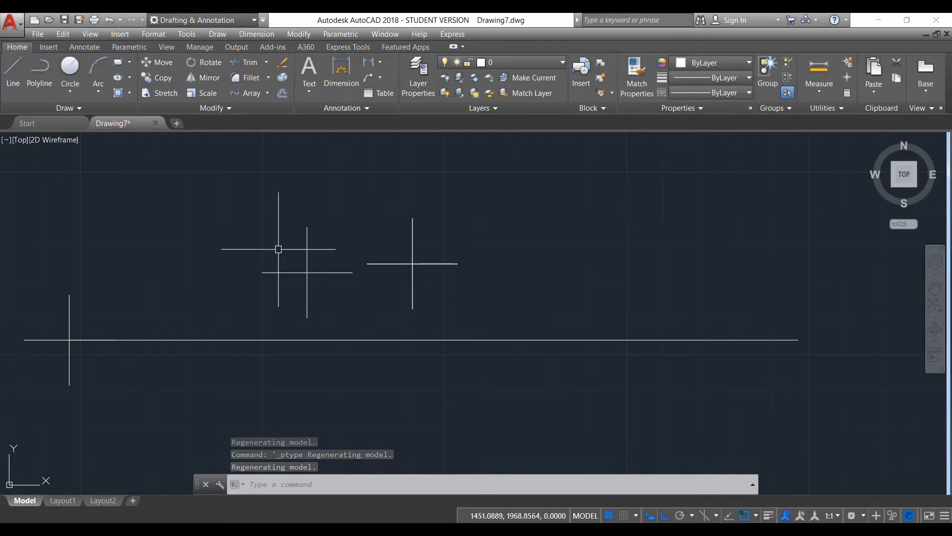
Set the point size to 5 % relative to the screen in the point style settings
{"action": "left_click", "coordinate": [187, 34]}
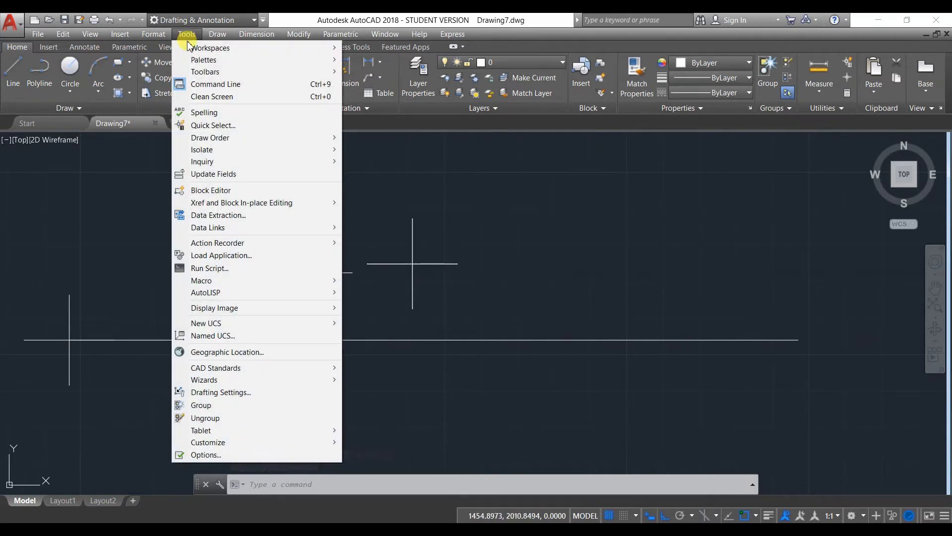
{"action": "mouse_move", "coordinate": [155, 36]}
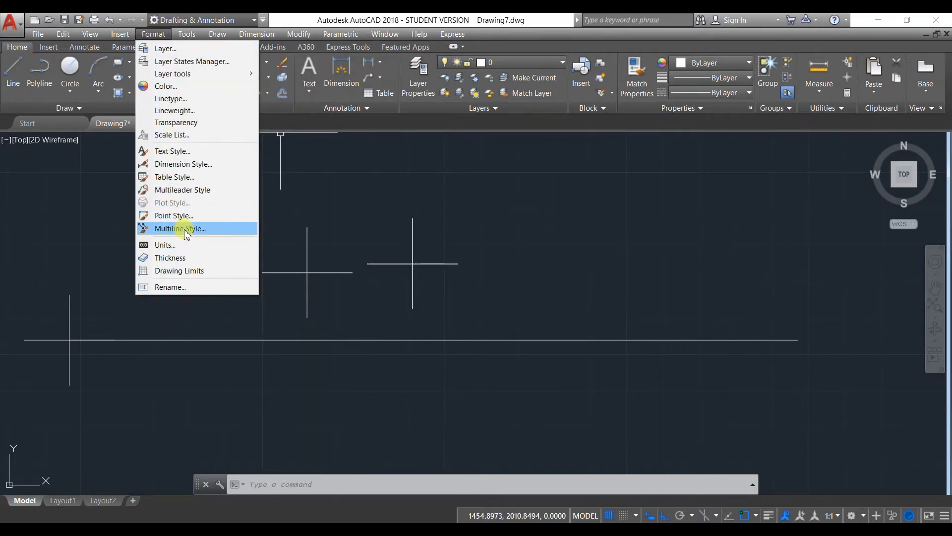
{"action": "left_click", "coordinate": [177, 216]}
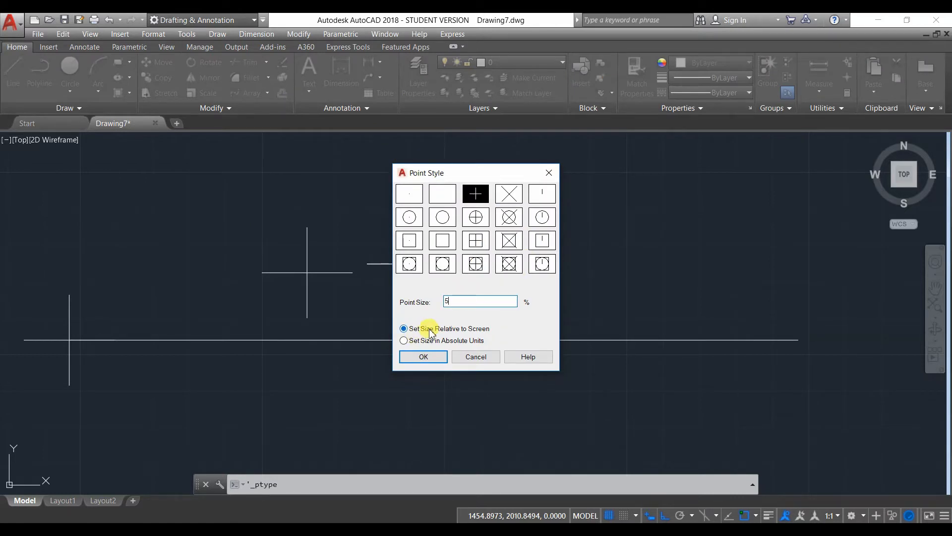
{"action": "left_click", "coordinate": [424, 358]}
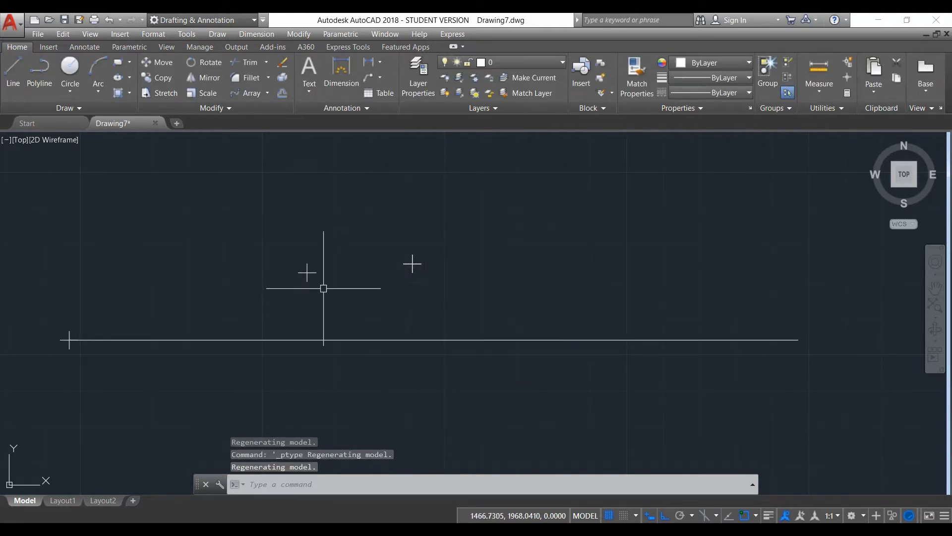
Place a single point above the line, to the right of the two existing points
{"action": "type", "text": "PO"}
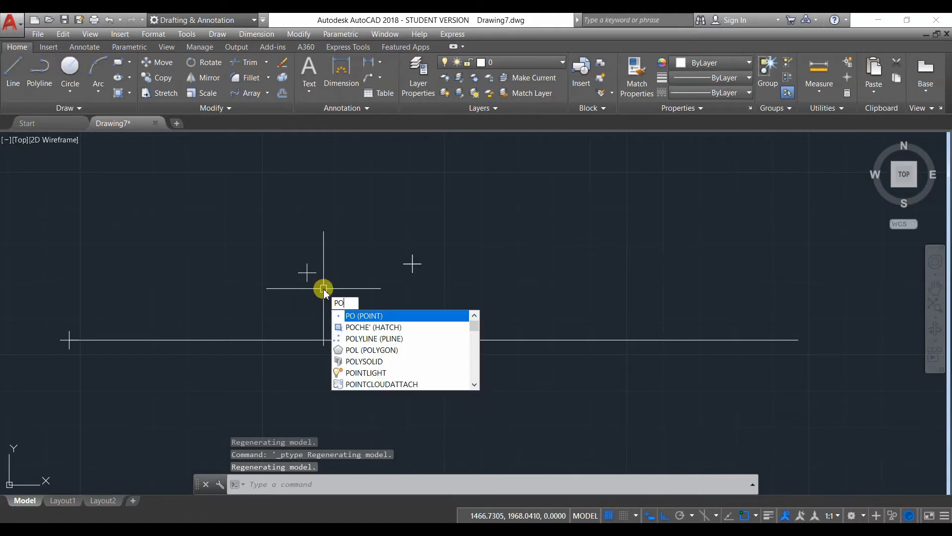
{"action": "key", "text": "Return"}
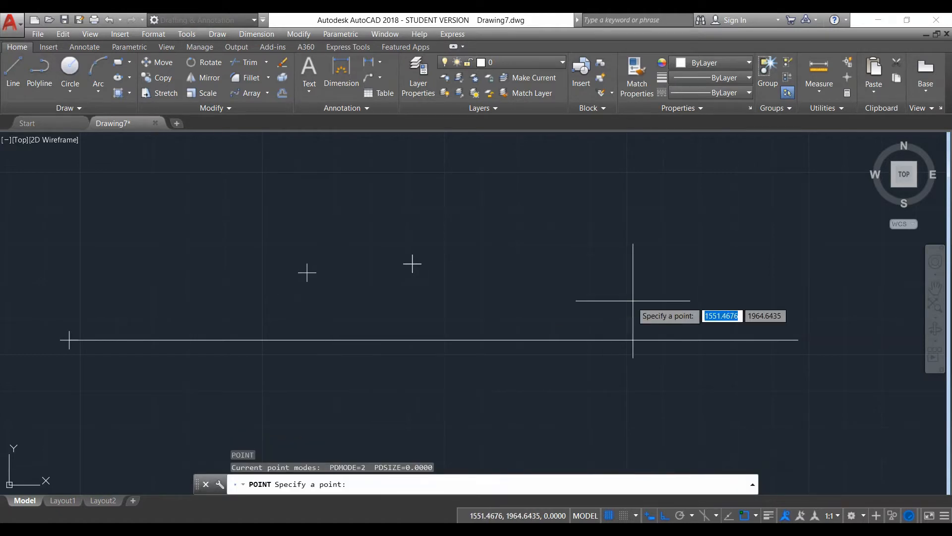
{"action": "left_click", "coordinate": [596, 257]}
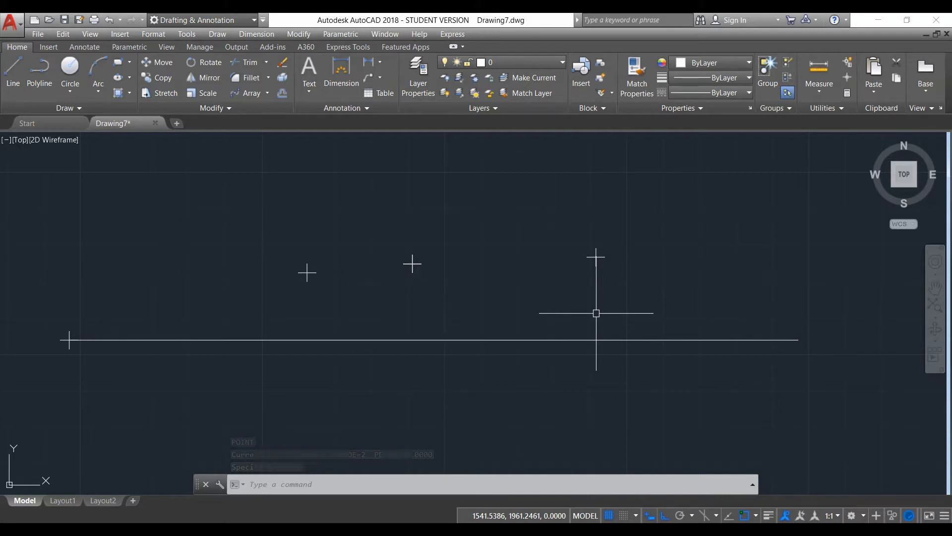
Draw a circle with a radius of about 12 units above the left end of the line
{"action": "scroll", "coordinate": [545, 322], "scroll_direction": "down", "scroll_amount": 2}
{"action": "scroll", "coordinate": [553, 260], "scroll_direction": "up", "scroll_amount": 4}
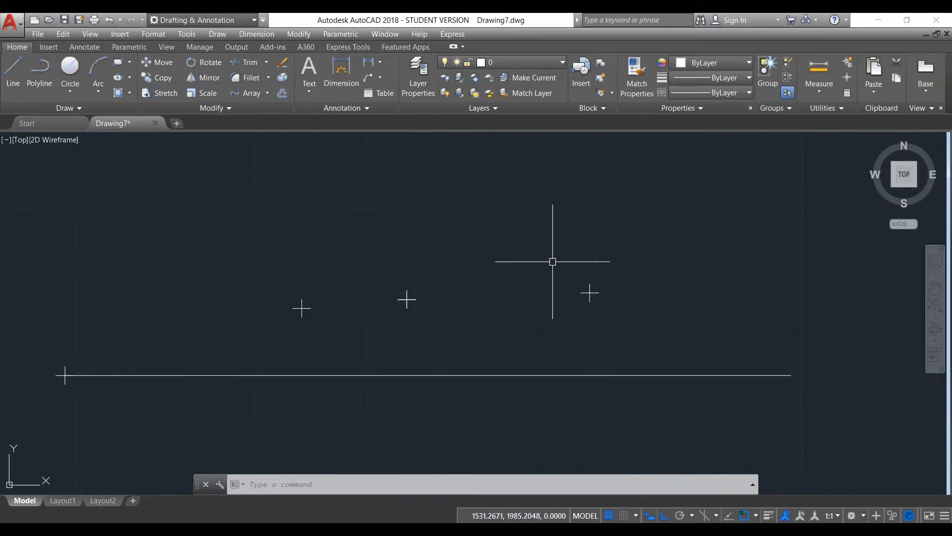
{"action": "scroll", "coordinate": [535, 270], "scroll_direction": "down", "scroll_amount": 4}
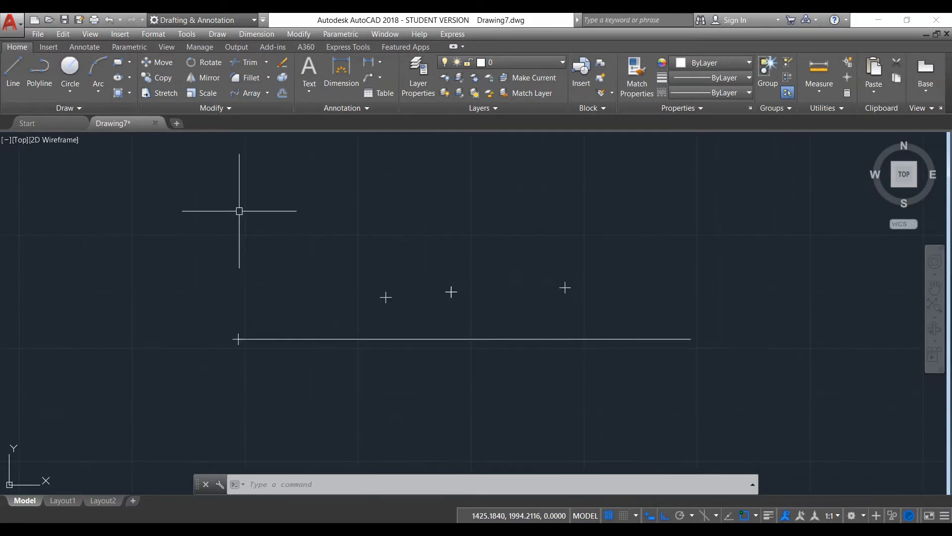
{"action": "left_click", "coordinate": [69, 67]}
{"action": "left_click", "coordinate": [295, 213]}
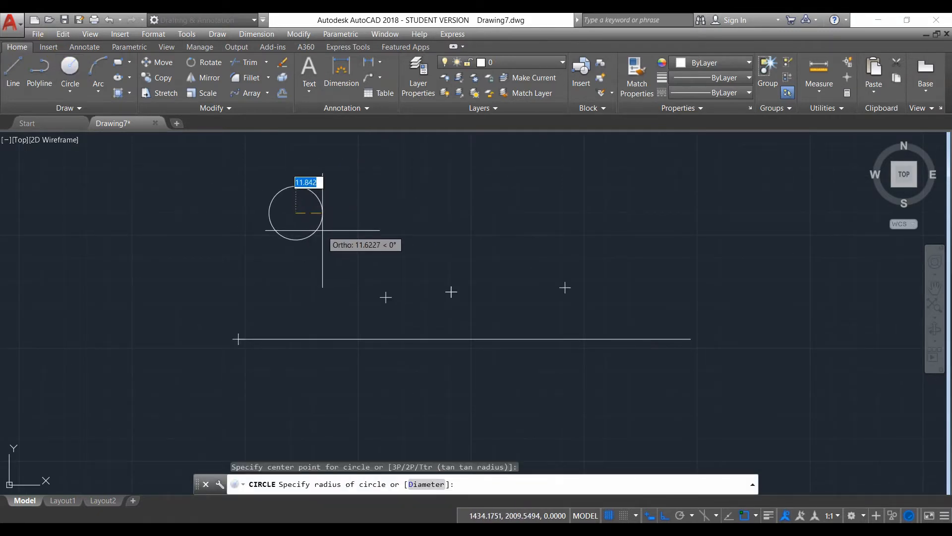
{"action": "left_click", "coordinate": [322, 215]}
Place a point at the centre of the circle
{"action": "scroll", "coordinate": [292, 214], "scroll_direction": "up", "scroll_amount": 4}
{"action": "scroll", "coordinate": [291, 211], "scroll_direction": "down", "scroll_amount": 4}
{"action": "scroll", "coordinate": [295, 203], "scroll_direction": "up", "scroll_amount": 2}
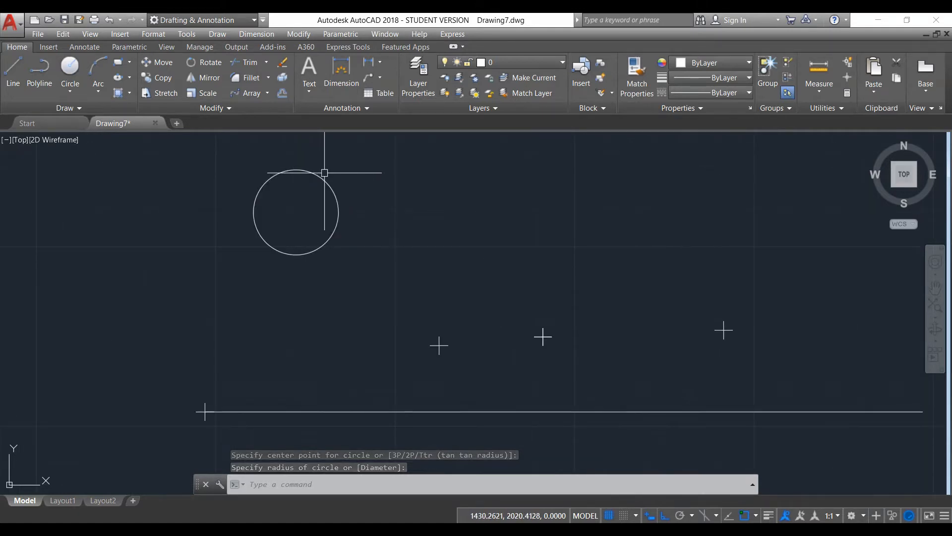
{"action": "scroll", "coordinate": [323, 247], "scroll_direction": "up", "scroll_amount": 2}
{"action": "scroll", "coordinate": [322, 247], "scroll_direction": "down", "scroll_amount": 6}
{"action": "scroll", "coordinate": [327, 207], "scroll_direction": "up", "scroll_amount": 4}
{"action": "scroll", "coordinate": [302, 278], "scroll_direction": "up", "scroll_amount": 3}
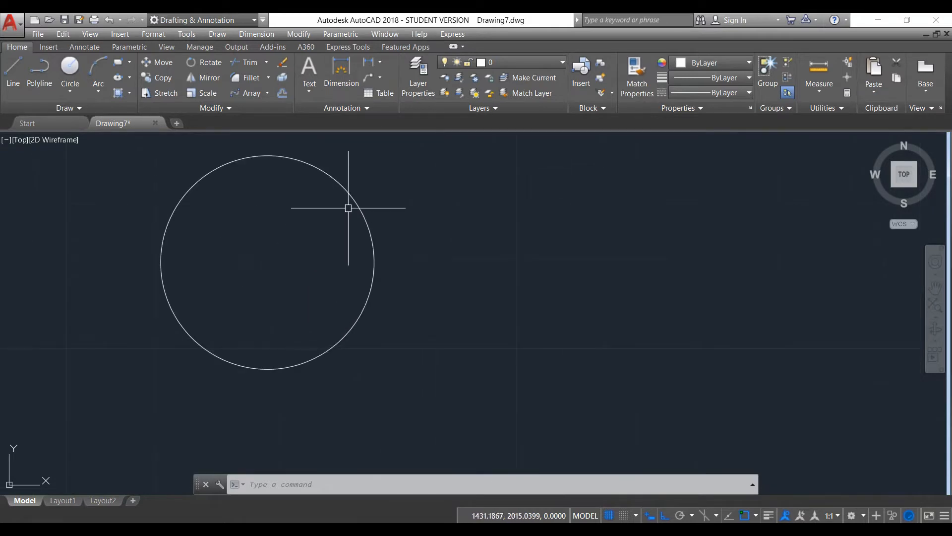
{"action": "scroll", "coordinate": [336, 259], "scroll_direction": "down", "scroll_amount": 7}
{"action": "scroll", "coordinate": [320, 246], "scroll_direction": "up", "scroll_amount": 5}
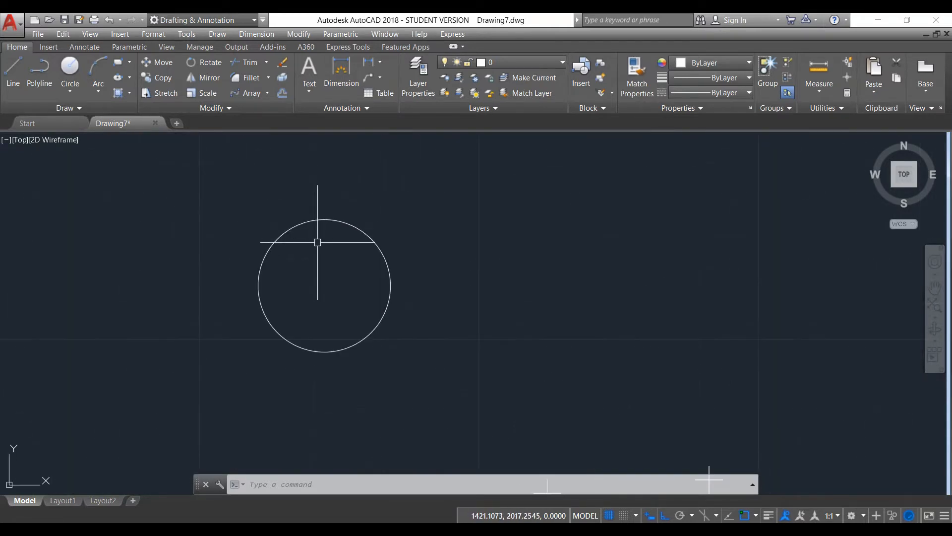
{"action": "left_click", "coordinate": [340, 218]}
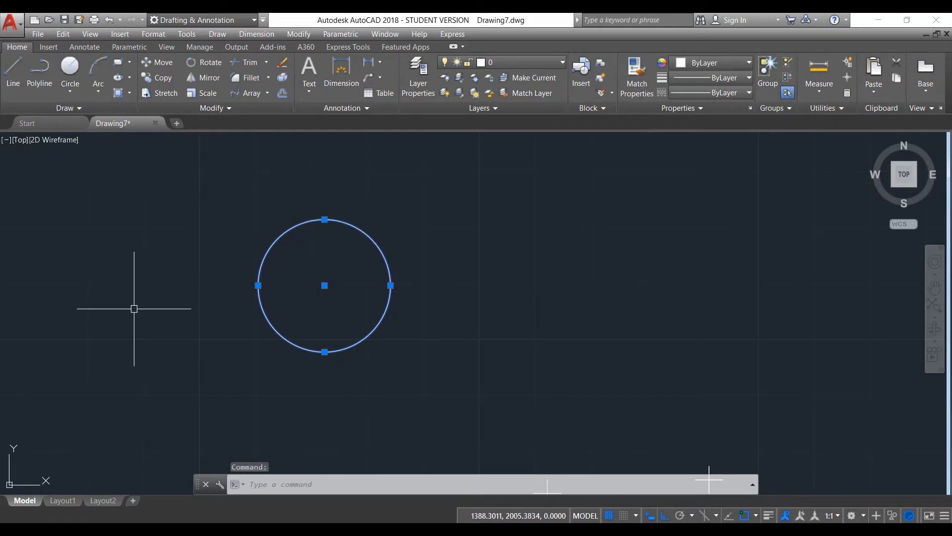
{"action": "type", "text": "po"}
{"action": "key", "text": "Return"}
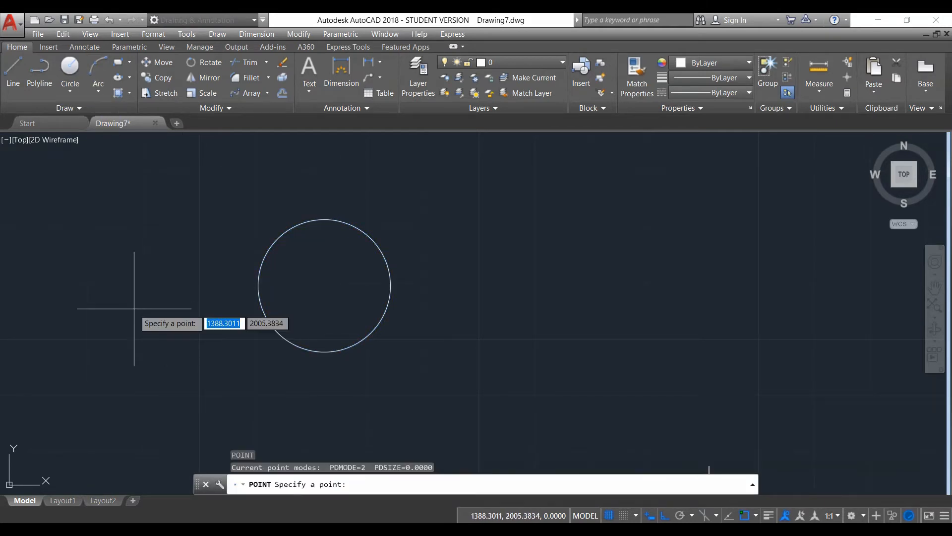
{"action": "left_click", "coordinate": [324, 286]}
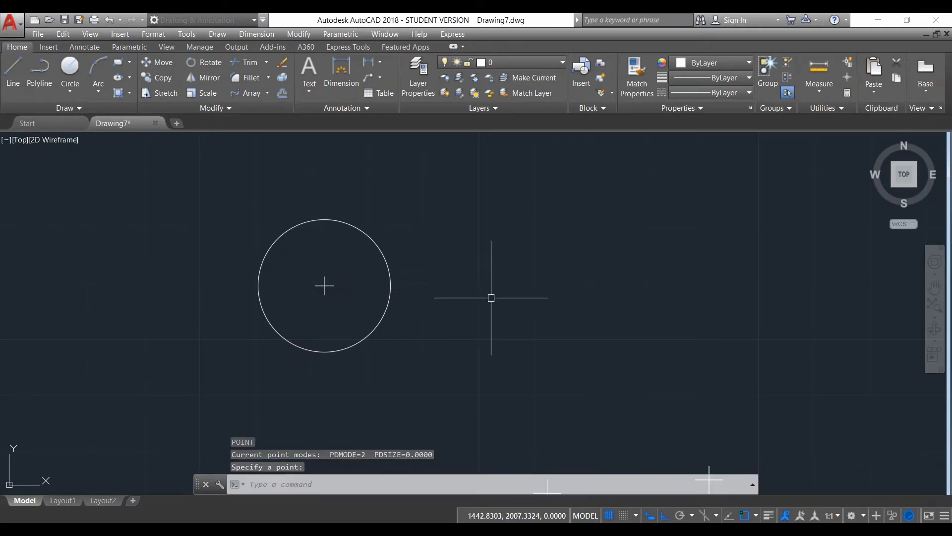
Place a Single Point above the right end of the line, at about the height of the circle
{"action": "scroll", "coordinate": [309, 280], "scroll_direction": "up", "scroll_amount": 5}
{"action": "scroll", "coordinate": [304, 276], "scroll_direction": "down", "scroll_amount": 7}
{"action": "scroll", "coordinate": [273, 274], "scroll_direction": "up", "scroll_amount": 7}
{"action": "scroll", "coordinate": [273, 274], "scroll_direction": "down", "scroll_amount": 10}
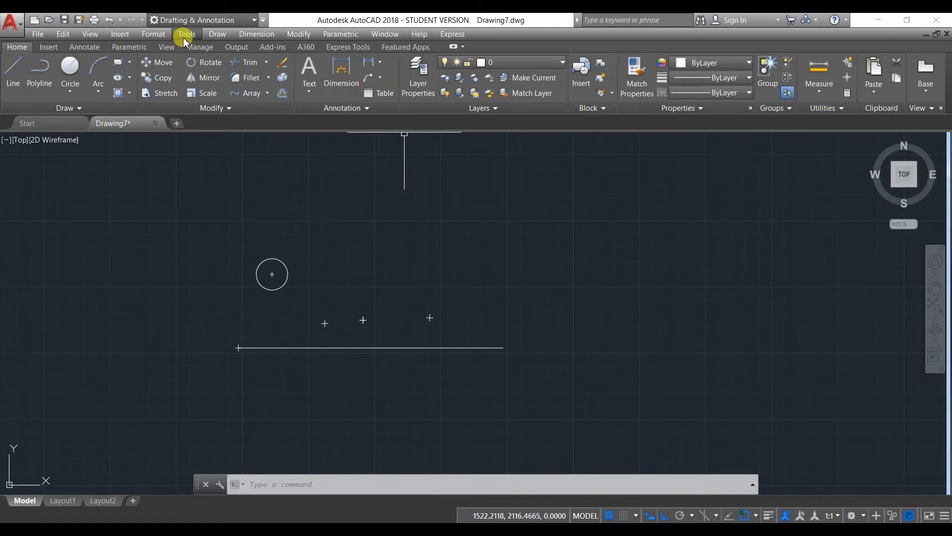
{"action": "left_click", "coordinate": [213, 33]}
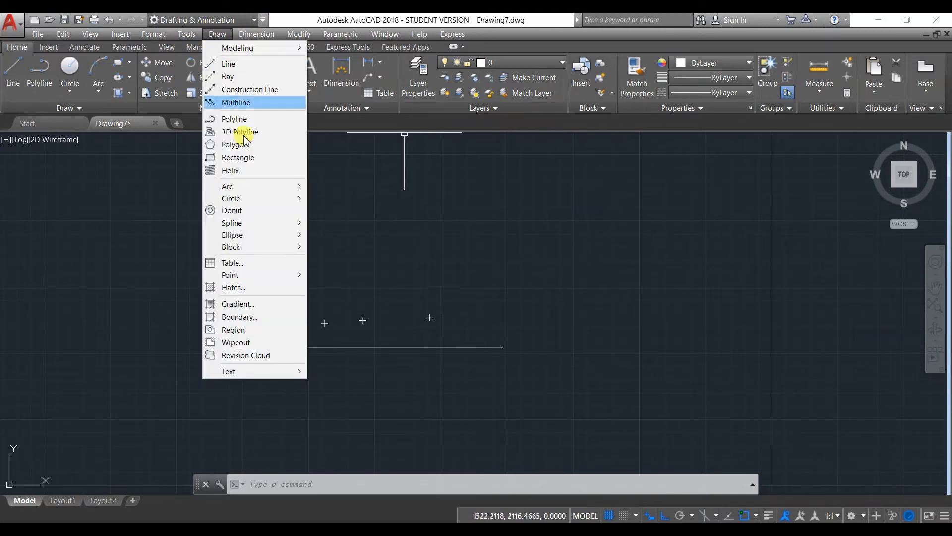
{"action": "mouse_move", "coordinate": [267, 276]}
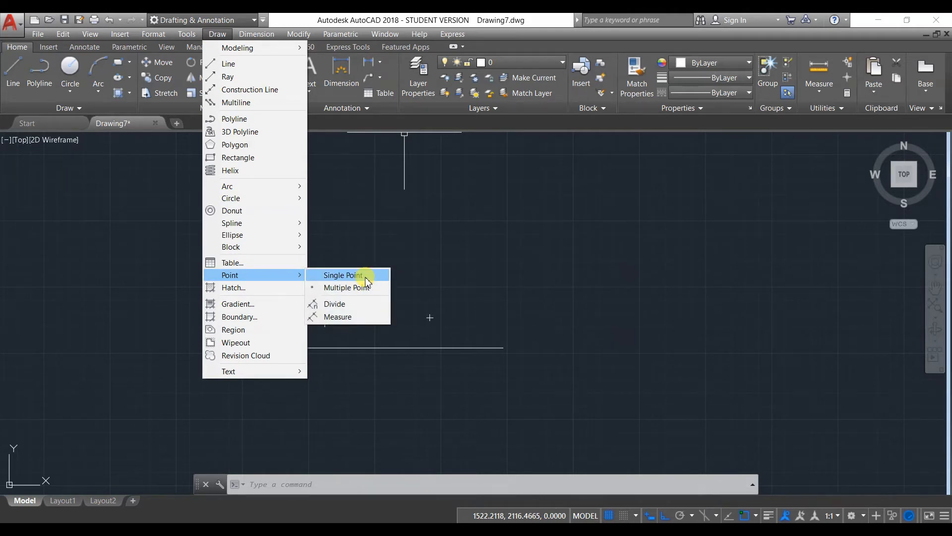
{"action": "left_click", "coordinate": [366, 278]}
{"action": "left_click", "coordinate": [486, 252]}
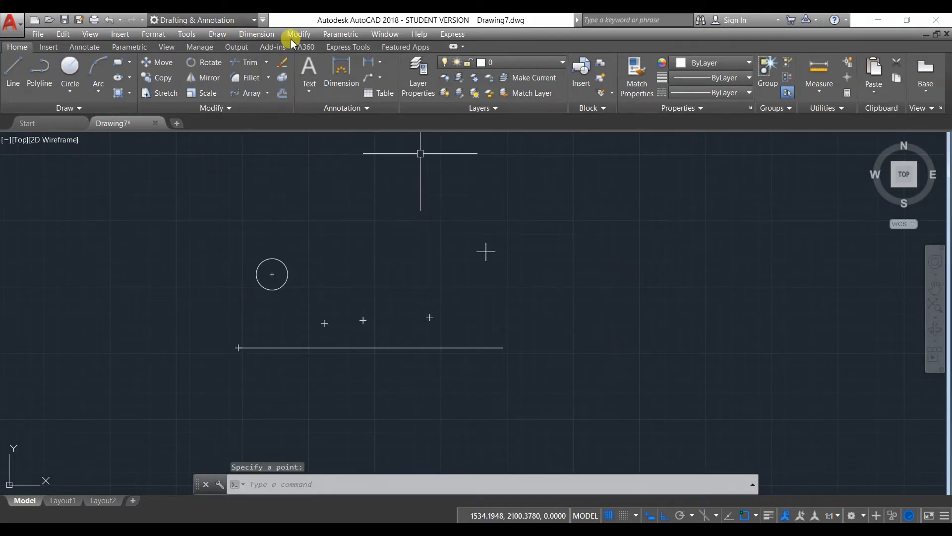
Scatter a series of points around the circle and the line with the Multiple Point command, then end the command
{"action": "left_click", "coordinate": [223, 36]}
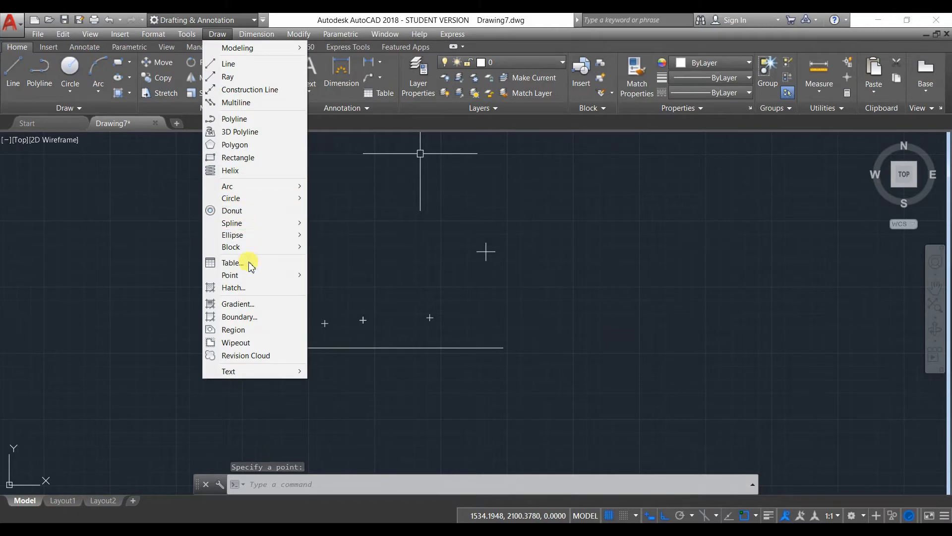
{"action": "mouse_move", "coordinate": [251, 274]}
{"action": "left_click", "coordinate": [360, 288]}
{"action": "left_click", "coordinate": [362, 267]}
{"action": "left_click", "coordinate": [124, 277]}
{"action": "left_click", "coordinate": [337, 204]}
{"action": "left_click", "coordinate": [480, 330]}
{"action": "left_click", "coordinate": [671, 271]}
{"action": "left_click", "coordinate": [554, 380]}
{"action": "left_click", "coordinate": [492, 423]}
{"action": "left_click", "coordinate": [384, 401]}
{"action": "left_click", "coordinate": [240, 295]}
{"action": "left_click", "coordinate": [272, 290]}
{"action": "left_click", "coordinate": [303, 294]}
{"action": "left_click", "coordinate": [382, 321]}
{"action": "left_click", "coordinate": [523, 317]}
{"action": "left_click", "coordinate": [538, 303]}
{"action": "left_click", "coordinate": [532, 275]}
{"action": "left_click", "coordinate": [473, 275]}
{"action": "left_click", "coordinate": [217, 34]}
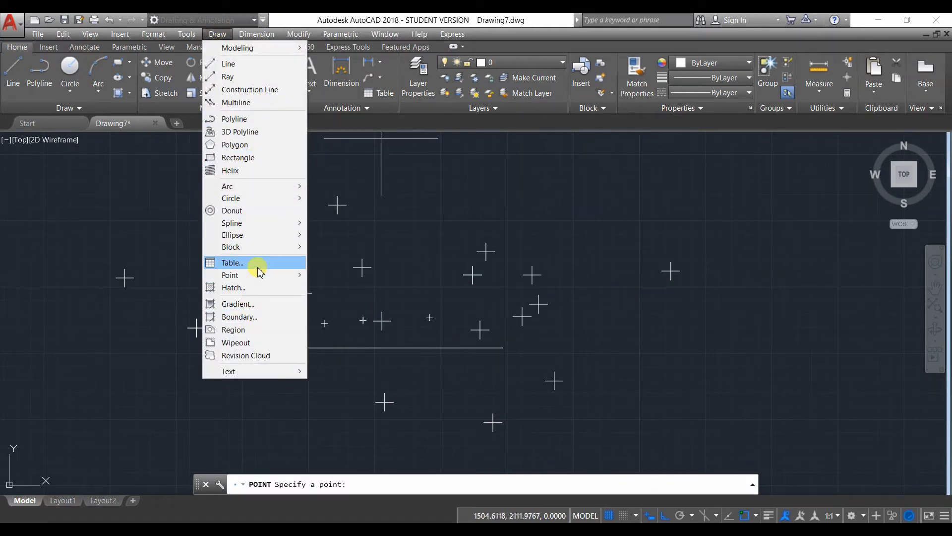
{"action": "mouse_move", "coordinate": [291, 280]}
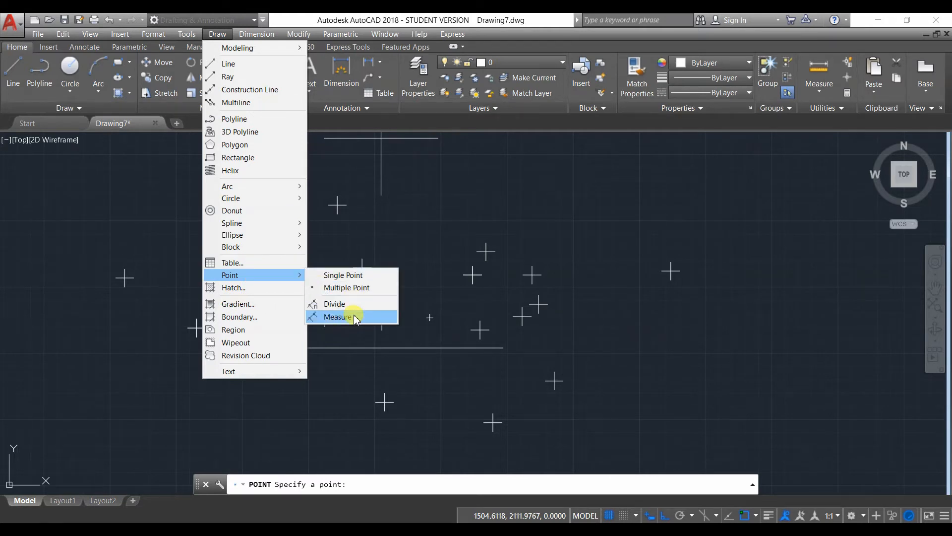
{"action": "left_click", "coordinate": [455, 249]}
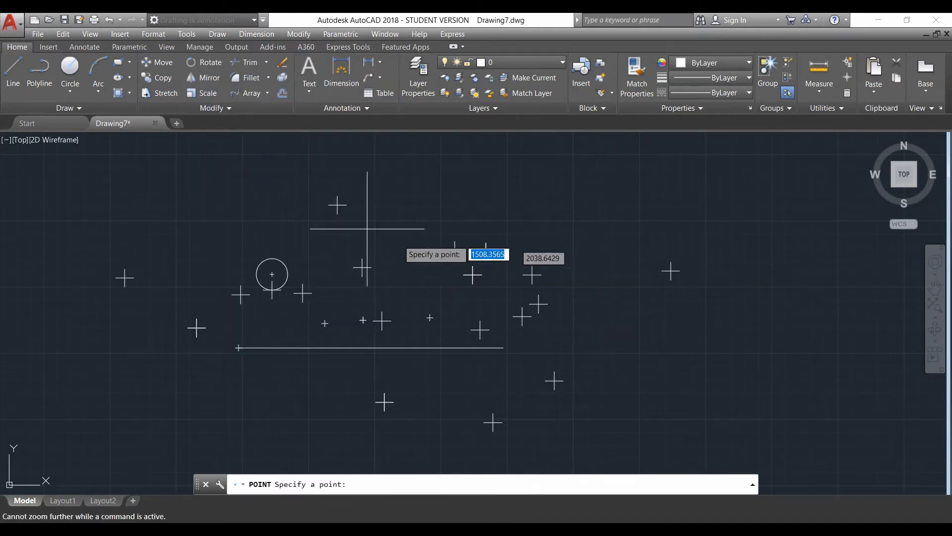
{"action": "key", "text": "Escape"}
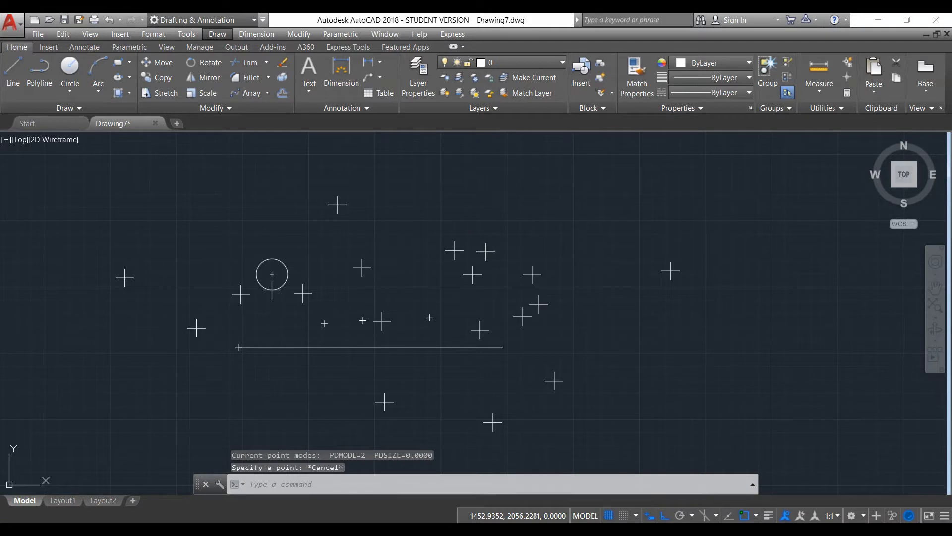
Draw a horizontal line 500 units long in the empty area up and to the right of the existing points
{"action": "scroll", "coordinate": [339, 346], "scroll_direction": "down", "scroll_amount": 5}
{"action": "middle_click_drag", "start_coordinate": [358, 340], "coordinate": [188, 396]}
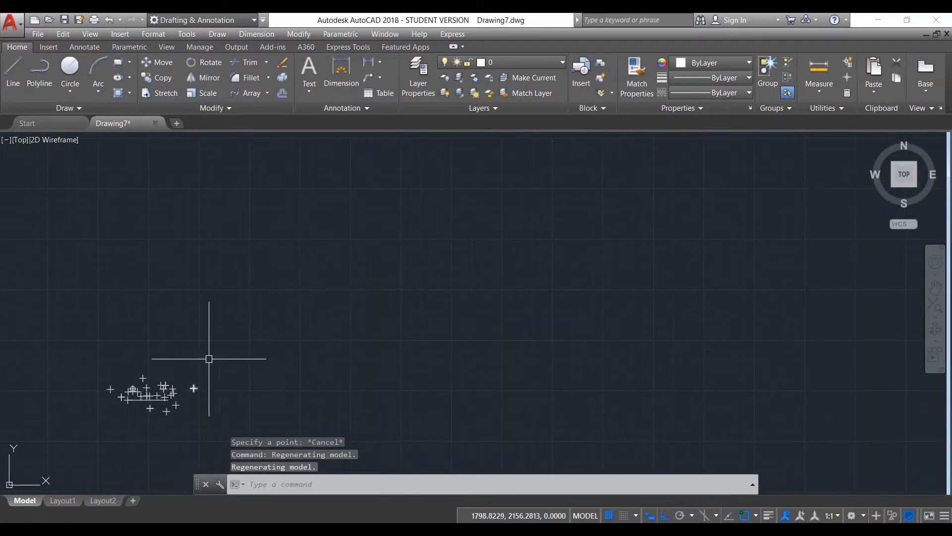
{"action": "left_click", "coordinate": [13, 70]}
{"action": "left_click", "coordinate": [322, 289]}
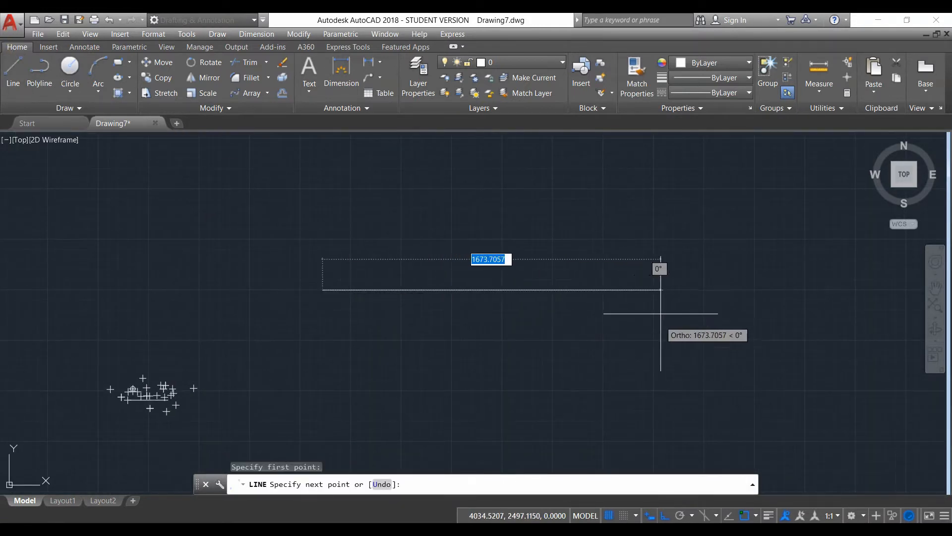
{"action": "type", "text": "5"}
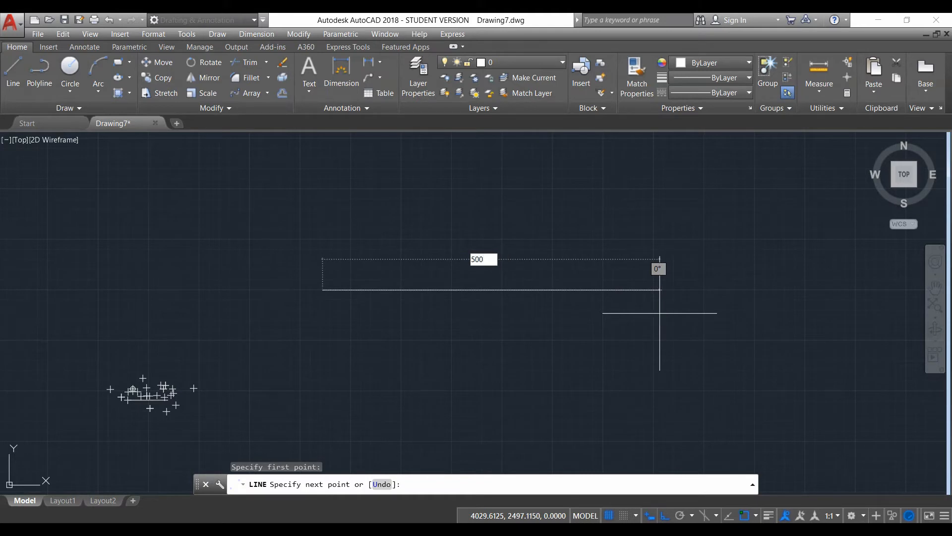
{"action": "type", "text": "00"}
{"action": "key", "text": "Return"}
{"action": "right_click", "coordinate": [613, 247]}
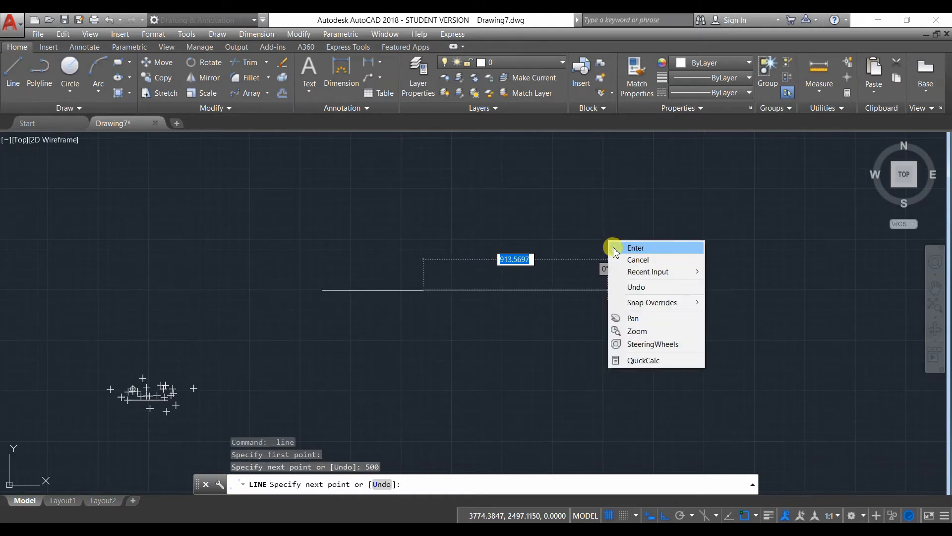
{"action": "left_click", "coordinate": [615, 250]}
Divide the 500-unit line into 4 equal segments with points
{"action": "scroll", "coordinate": [350, 340], "scroll_direction": "up", "scroll_amount": 3}
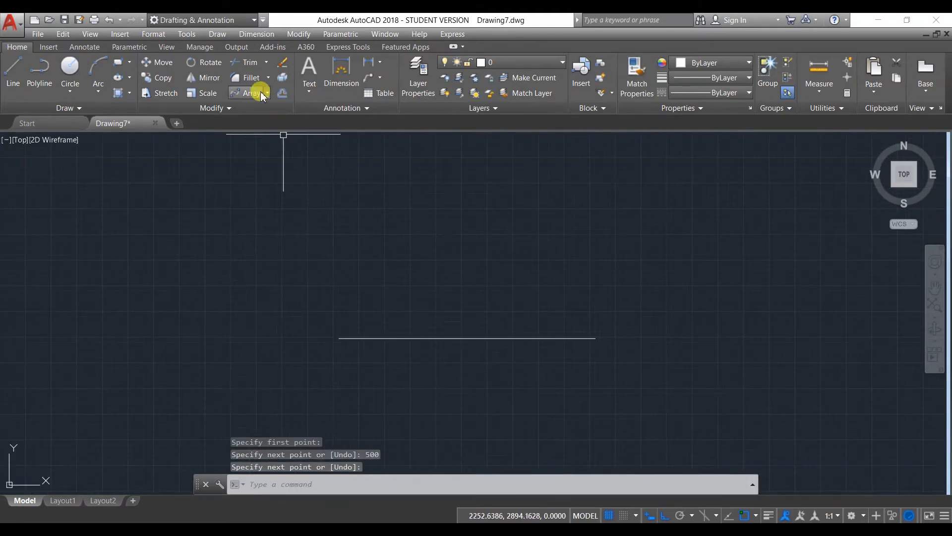
{"action": "left_click", "coordinate": [212, 35]}
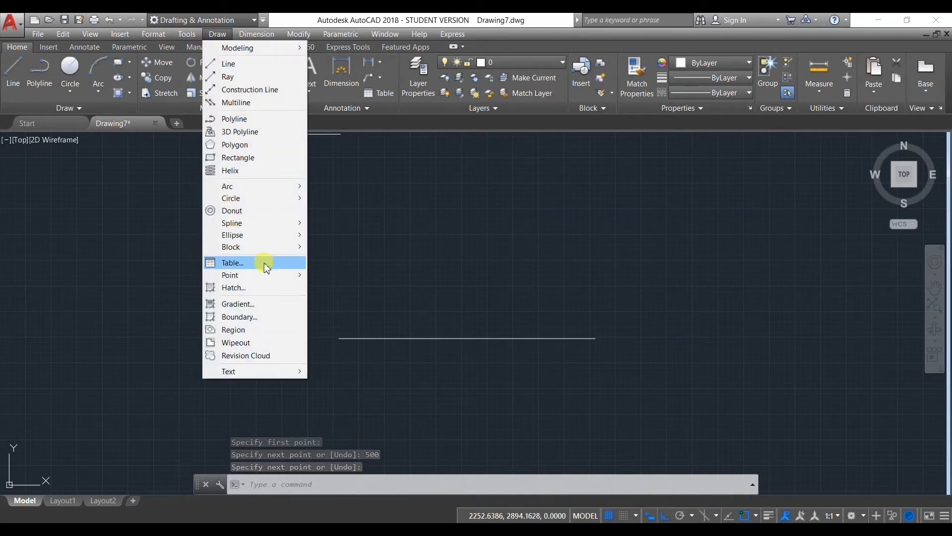
{"action": "mouse_move", "coordinate": [266, 274]}
{"action": "left_click", "coordinate": [341, 302]}
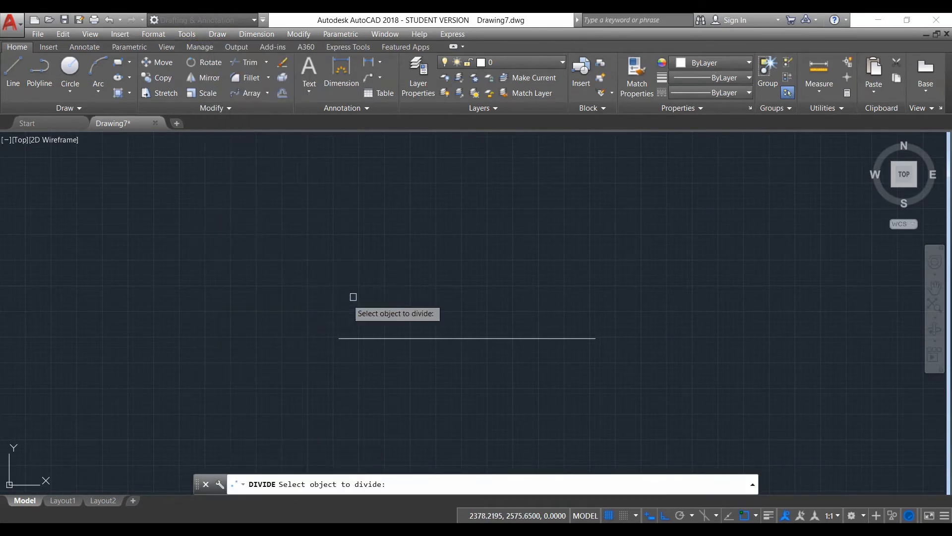
{"action": "left_click", "coordinate": [456, 340]}
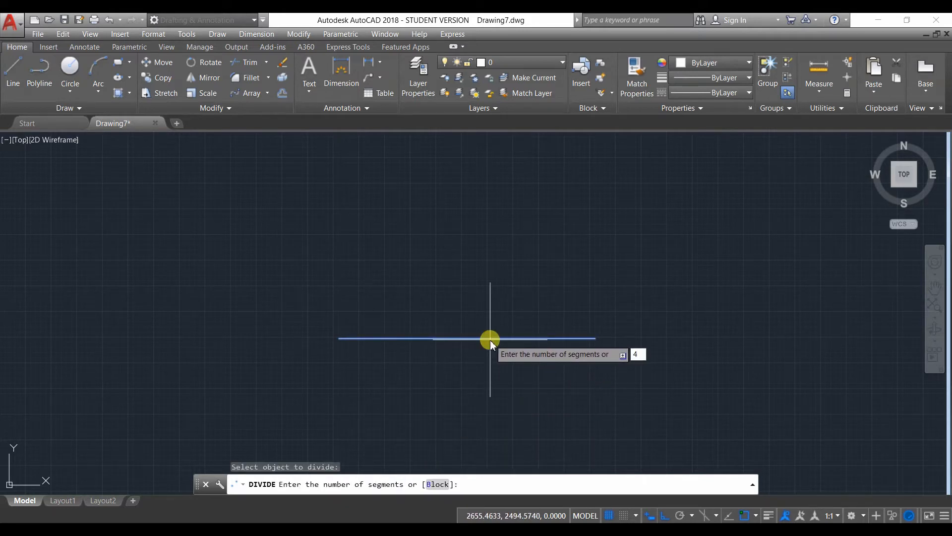
{"action": "key", "text": "Return"}
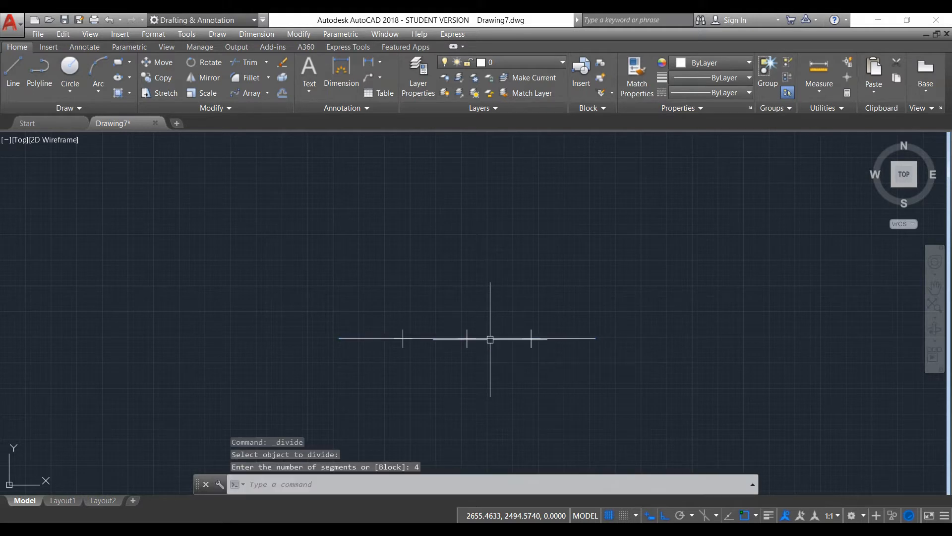
{"action": "scroll", "coordinate": [431, 352], "scroll_direction": "up", "scroll_amount": 5}
{"action": "scroll", "coordinate": [517, 298], "scroll_direction": "down", "scroll_amount": 5}
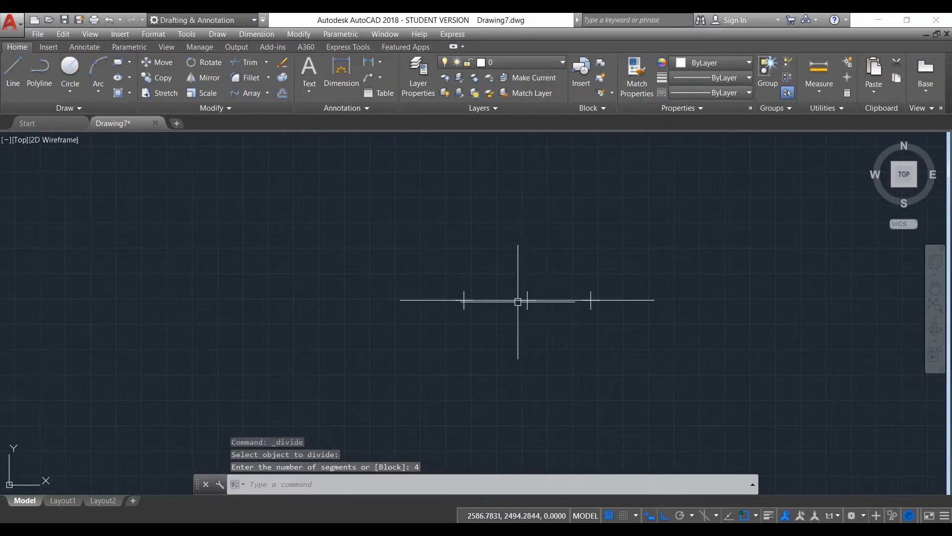
{"action": "scroll", "coordinate": [533, 291], "scroll_direction": "up", "scroll_amount": 4}
{"action": "scroll", "coordinate": [400, 308], "scroll_direction": "down", "scroll_amount": 2}
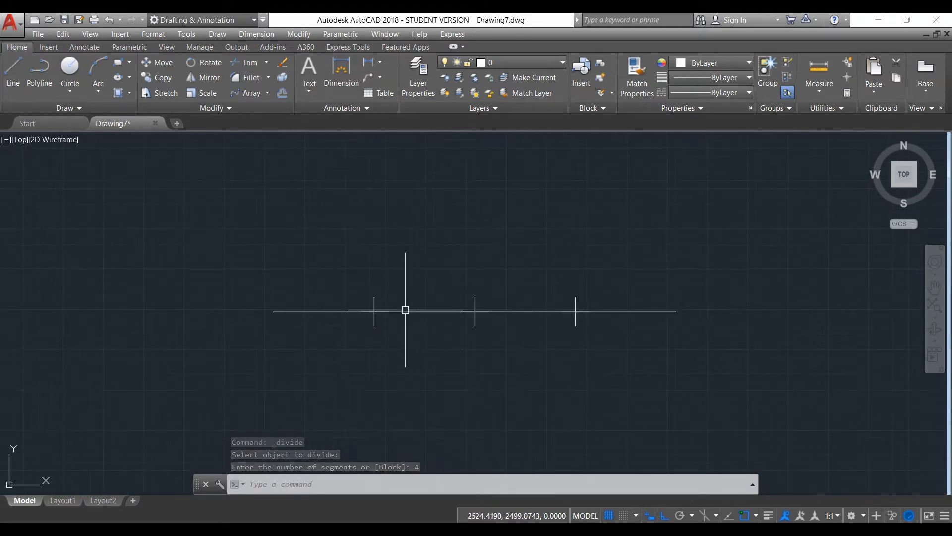
{"action": "scroll", "coordinate": [463, 303], "scroll_direction": "down", "scroll_amount": 2}
{"action": "scroll", "coordinate": [463, 303], "scroll_direction": "up", "scroll_amount": 4}
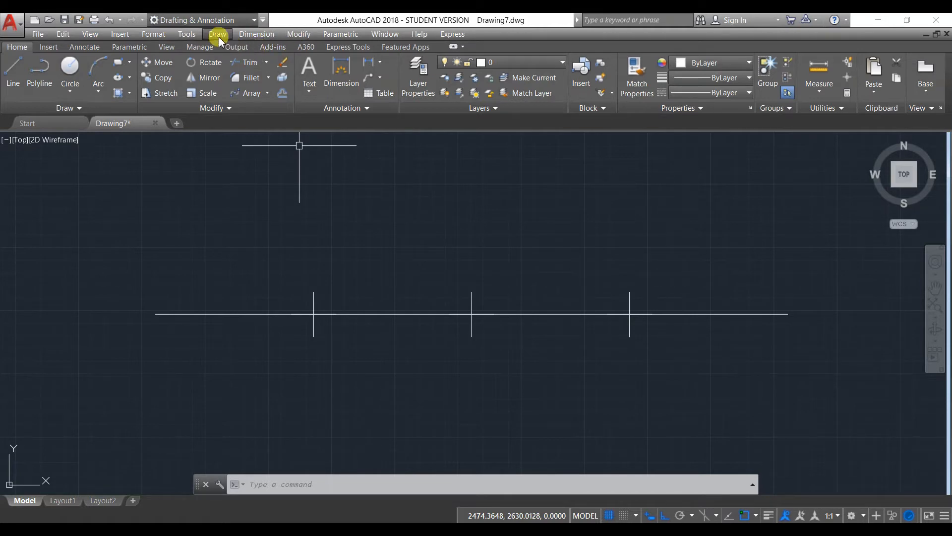
Draw a second, longer horizontal line below the divided line, extending past its right end
{"action": "left_click", "coordinate": [13, 70]}
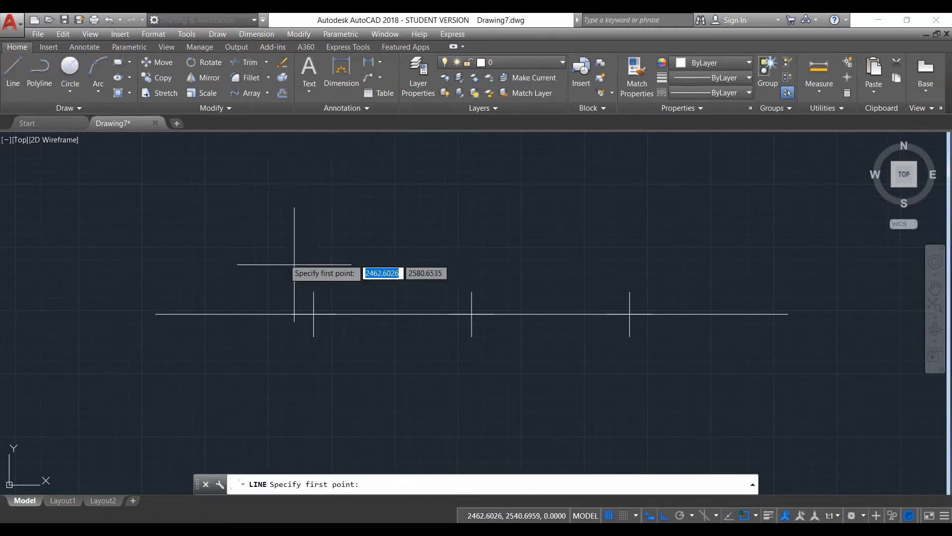
{"action": "scroll", "coordinate": [309, 277], "scroll_direction": "down", "scroll_amount": 2}
{"action": "scroll", "coordinate": [313, 325], "scroll_direction": "down", "scroll_amount": 2}
{"action": "left_click", "coordinate": [321, 373]}
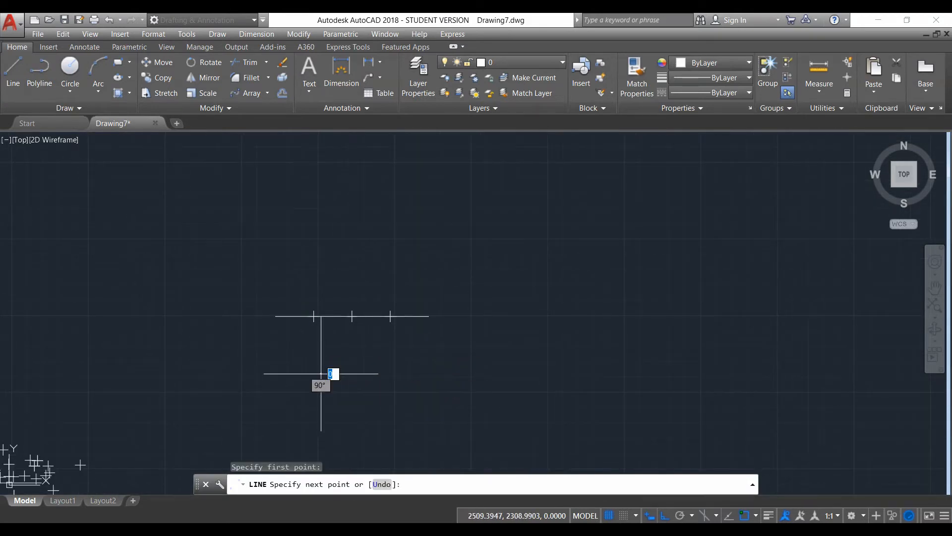
{"action": "left_click", "coordinate": [546, 376]}
{"action": "right_click", "coordinate": [543, 303]}
{"action": "left_click", "coordinate": [605, 314]}
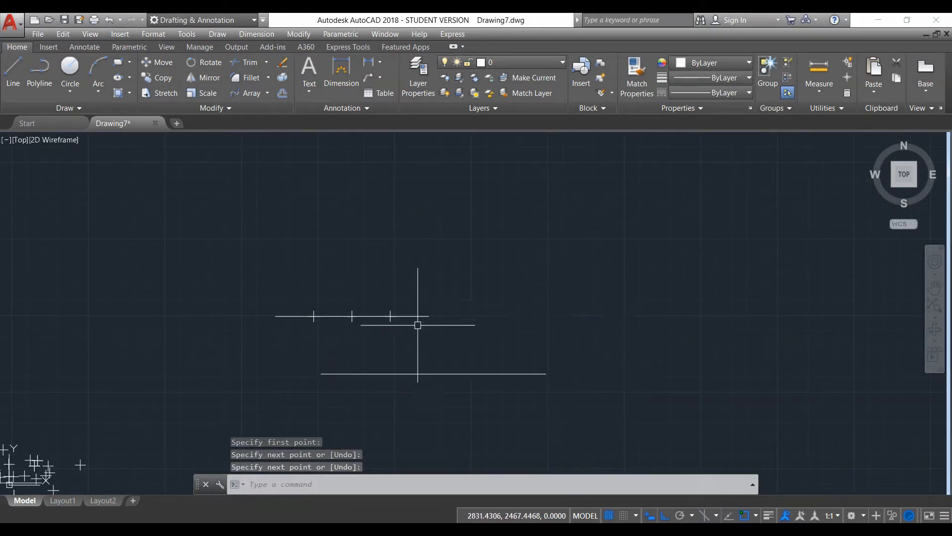
Add a linear dimension above the first segment, from the line's left end to the first division point
{"action": "scroll", "coordinate": [420, 322], "scroll_direction": "up", "scroll_amount": 4}
{"action": "middle_click_drag", "start_coordinate": [391, 323], "coordinate": [711, 365]}
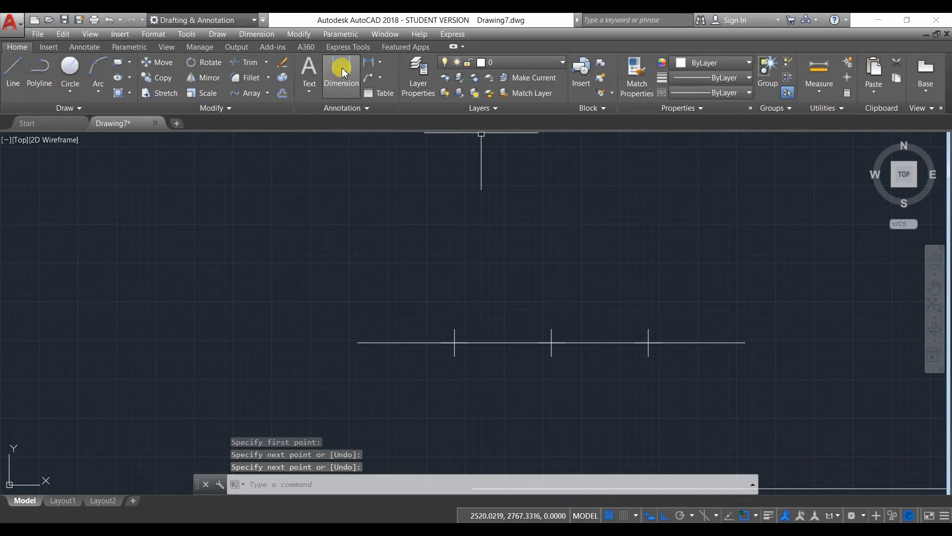
{"action": "left_click", "coordinate": [369, 62]}
{"action": "left_click", "coordinate": [358, 342]}
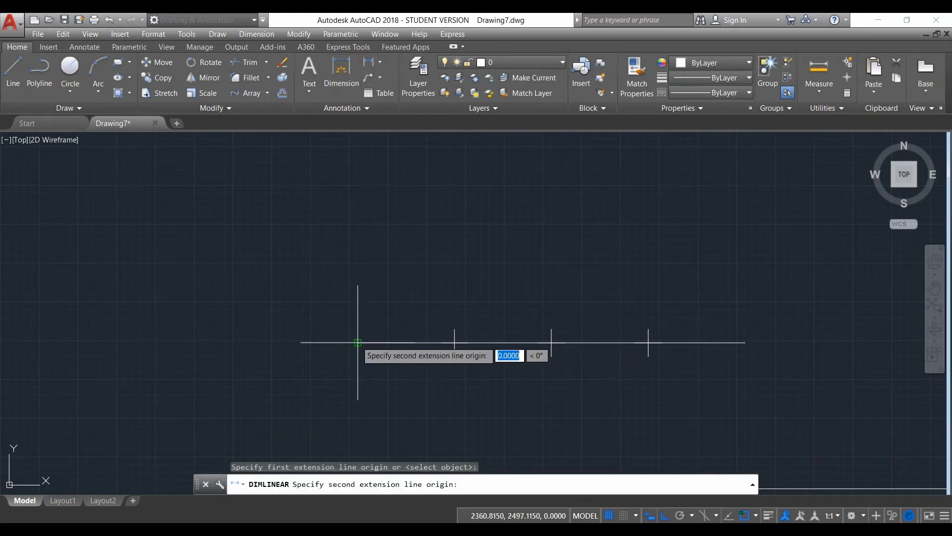
{"action": "left_click", "coordinate": [454, 342]}
{"action": "left_click", "coordinate": [429, 300]}
{"action": "scroll", "coordinate": [423, 296], "scroll_direction": "up", "scroll_amount": 5}
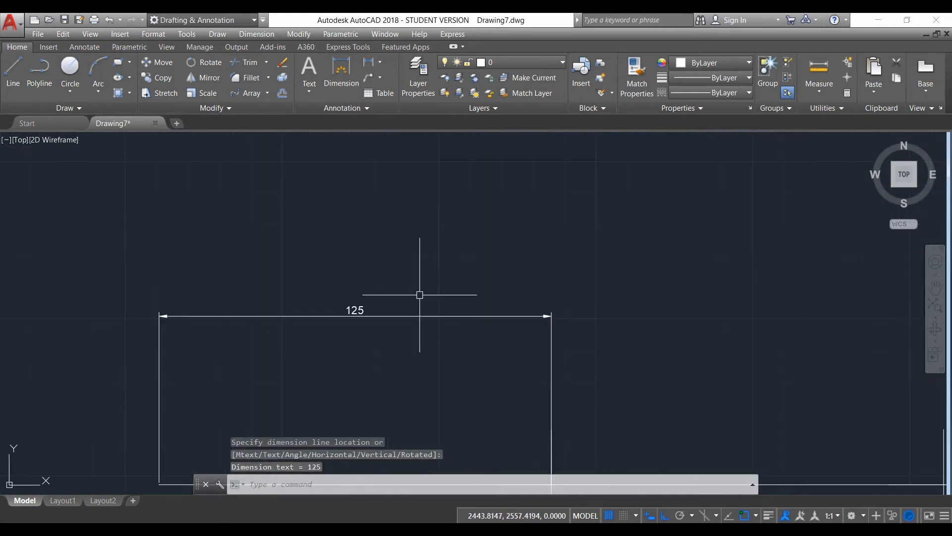
{"action": "scroll", "coordinate": [355, 300], "scroll_direction": "down", "scroll_amount": 3}
Add linear dimensions above the second and third segments of the divided line
{"action": "left_click", "coordinate": [370, 62]}
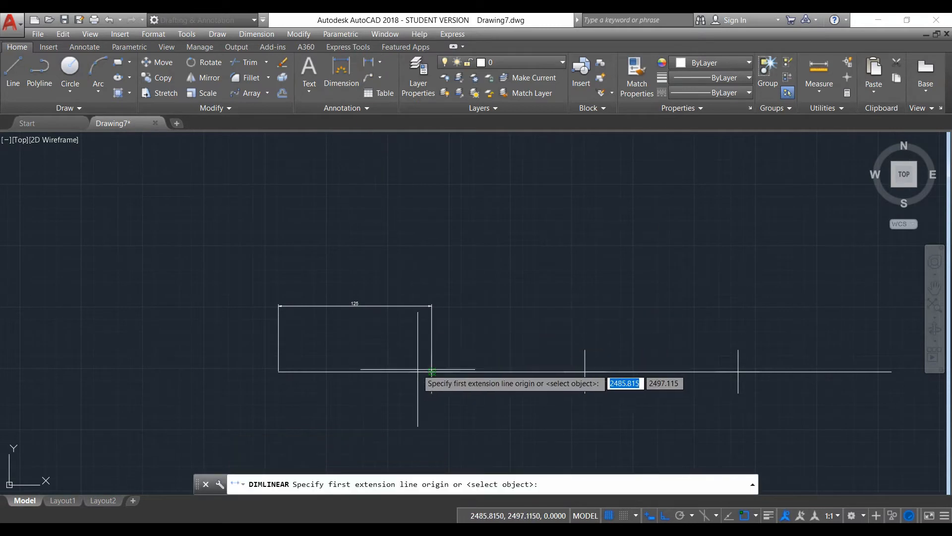
{"action": "left_click", "coordinate": [432, 371]}
{"action": "left_click", "coordinate": [586, 371]}
{"action": "left_click", "coordinate": [531, 300]}
{"action": "left_click", "coordinate": [361, 66]}
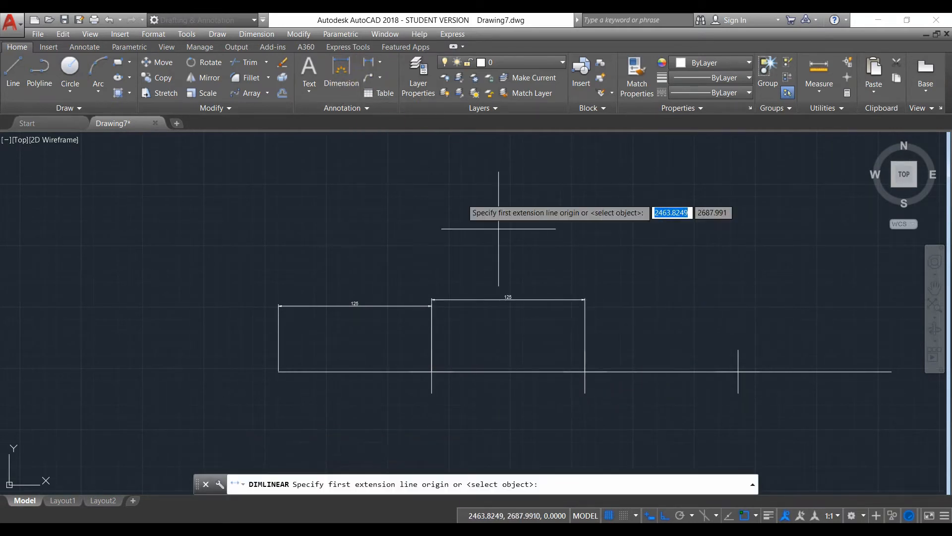
{"action": "left_click", "coordinate": [585, 371]}
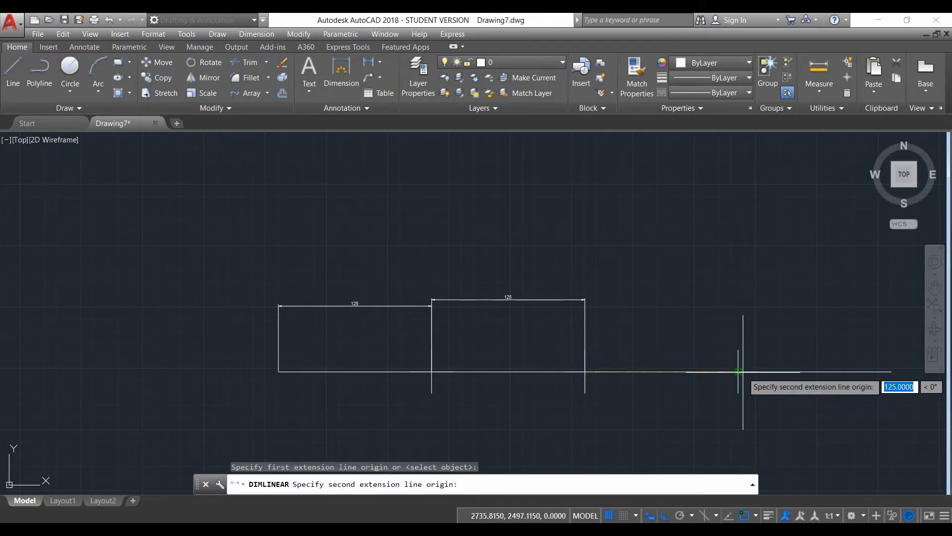
{"action": "left_click", "coordinate": [738, 371]}
{"action": "left_click", "coordinate": [694, 315]}
Add a linear dimension above the last segment, from the third division point to the line's right end
{"action": "left_click", "coordinate": [370, 64]}
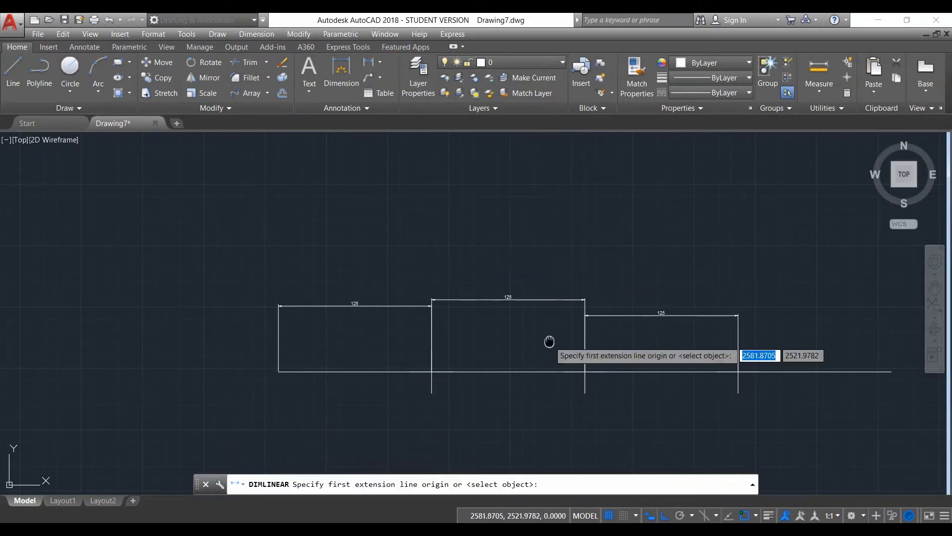
{"action": "middle_click_drag", "start_coordinate": [549, 340], "coordinate": [432, 380]}
{"action": "left_click", "coordinate": [613, 406]}
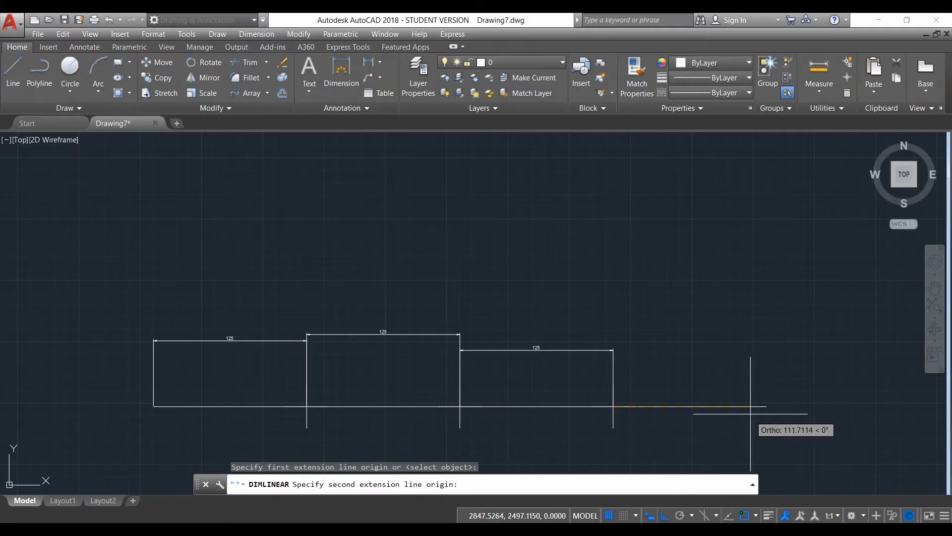
{"action": "left_click", "coordinate": [766, 405]}
{"action": "left_click", "coordinate": [663, 382]}
{"action": "scroll", "coordinate": [663, 381], "scroll_direction": "up", "scroll_amount": 3}
{"action": "scroll", "coordinate": [404, 350], "scroll_direction": "down", "scroll_amount": 3}
{"action": "scroll", "coordinate": [181, 340], "scroll_direction": "up", "scroll_amount": 2}
{"action": "scroll", "coordinate": [540, 370], "scroll_direction": "down", "scroll_amount": 2}
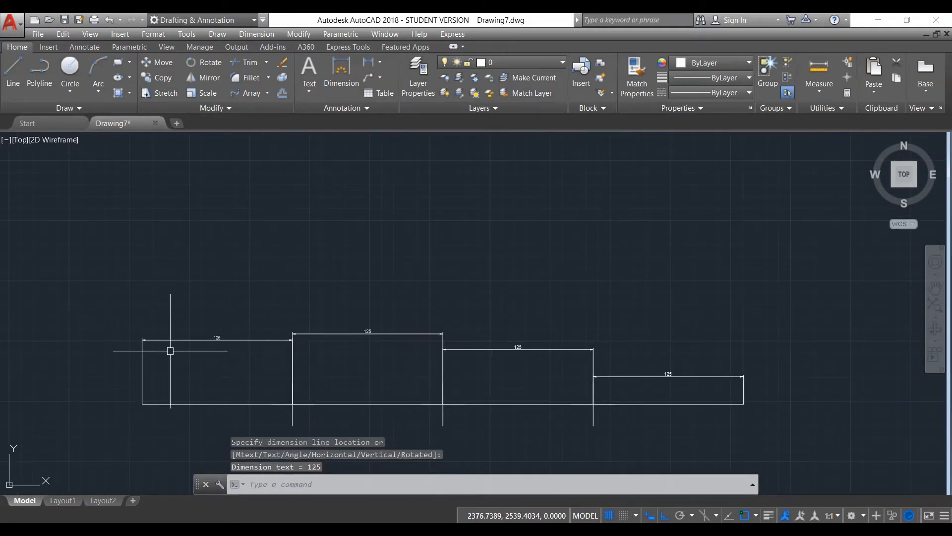
{"action": "scroll", "coordinate": [478, 355], "scroll_direction": "down", "scroll_amount": 2}
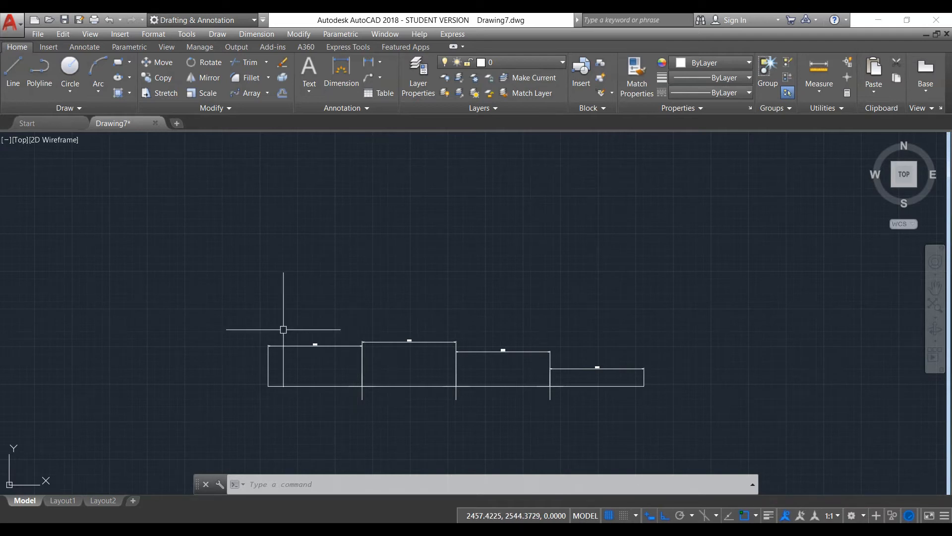
{"action": "left_click", "coordinate": [217, 33]}
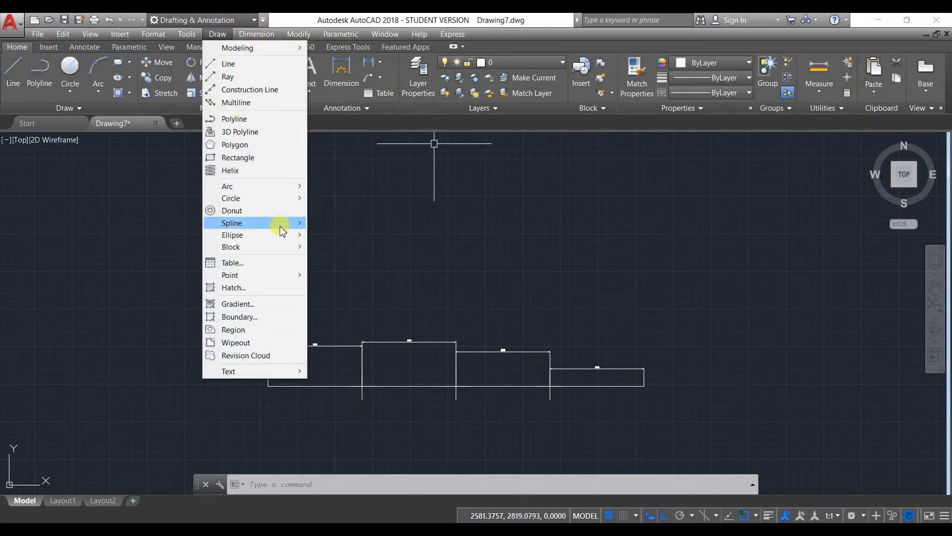
{"action": "mouse_move", "coordinate": [258, 275]}
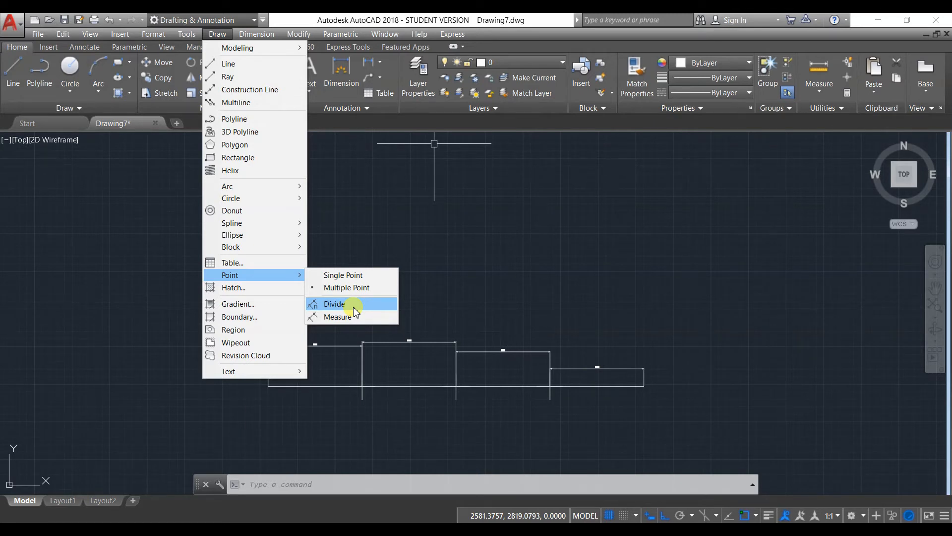
{"action": "left_click", "coordinate": [511, 198]}
{"action": "left_click", "coordinate": [365, 281]}
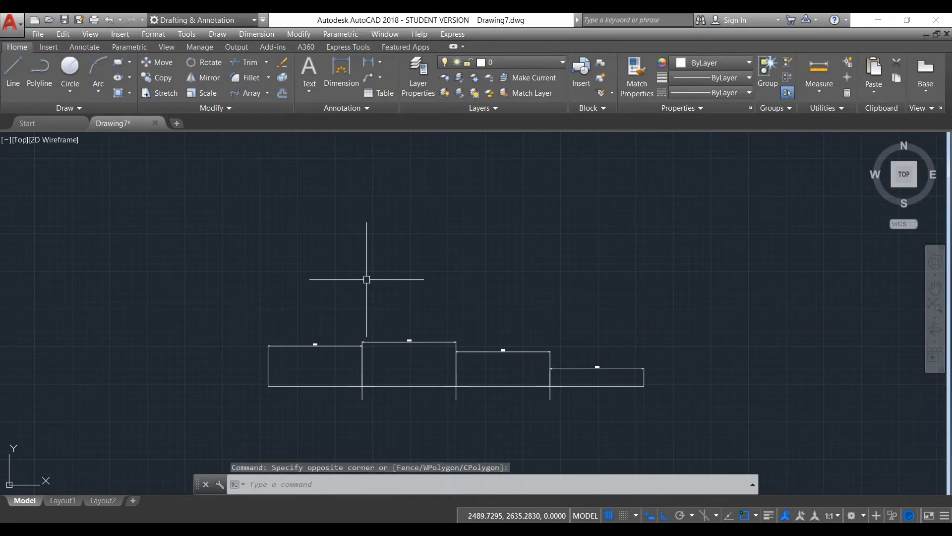
Add another linear dimension across the first segment, between its existing dimension and the line
{"action": "scroll", "coordinate": [273, 379], "scroll_direction": "up", "scroll_amount": 4}
{"action": "left_click", "coordinate": [362, 64]}
{"action": "left_click", "coordinate": [261, 397]}
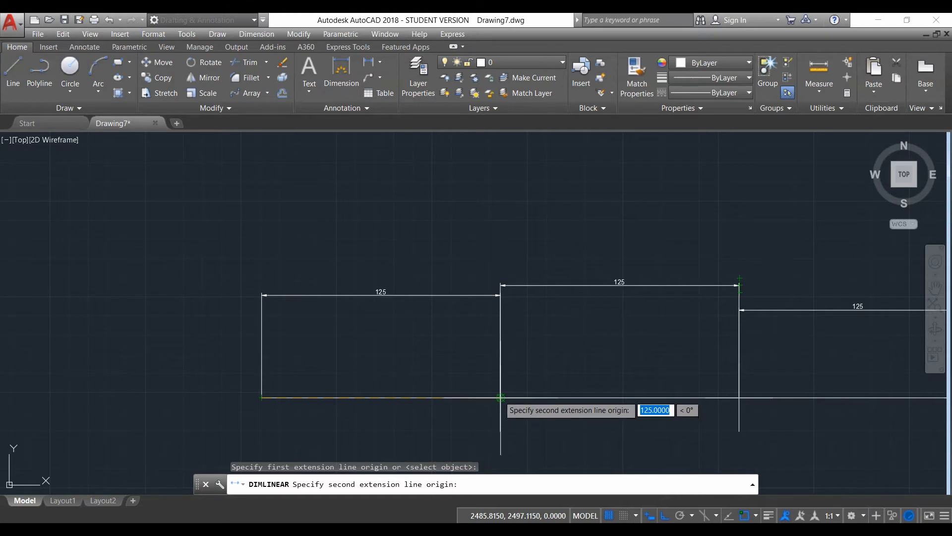
{"action": "left_click", "coordinate": [500, 397]}
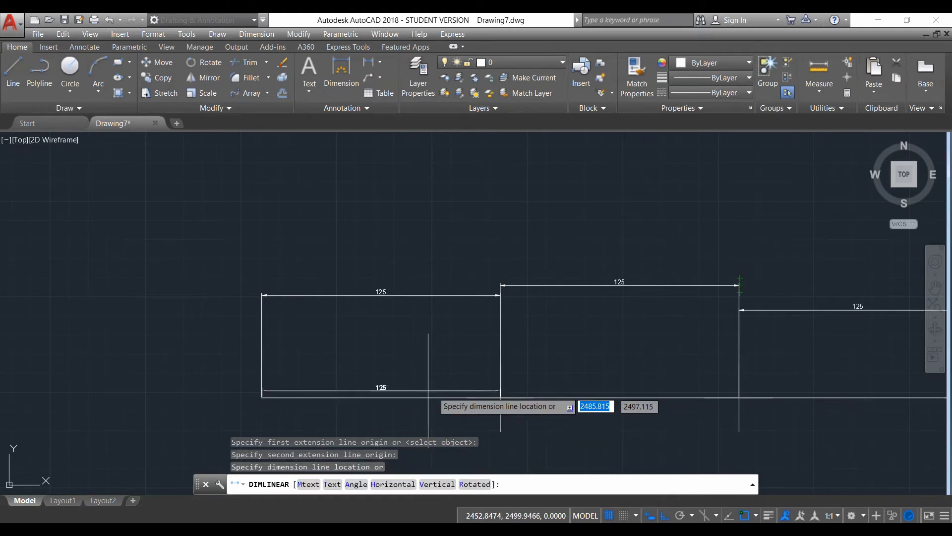
{"action": "left_click", "coordinate": [358, 358]}
{"action": "scroll", "coordinate": [404, 351], "scroll_direction": "up", "scroll_amount": 4}
{"action": "scroll", "coordinate": [403, 350], "scroll_direction": "down", "scroll_amount": 4}
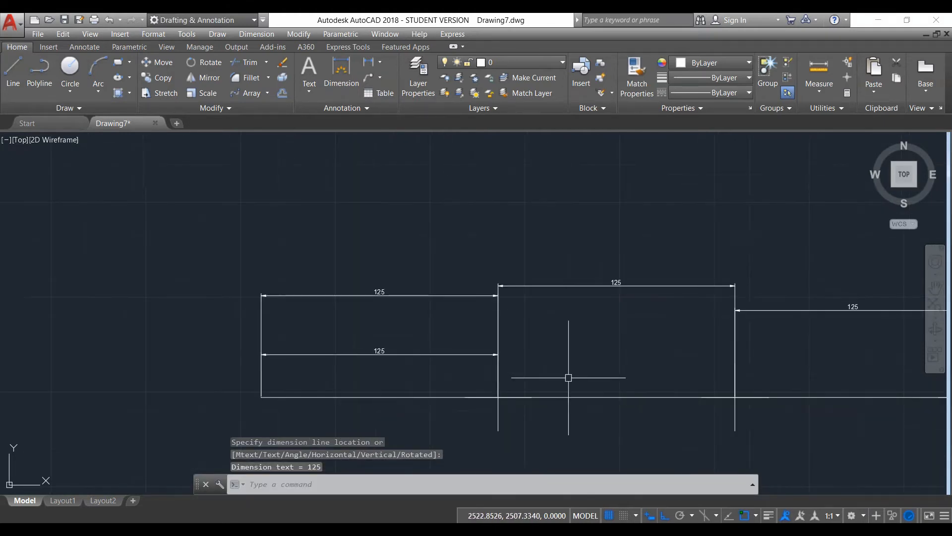
Turn on the Node object snap so that point objects can be snapped to
{"action": "left_click", "coordinate": [755, 516]}
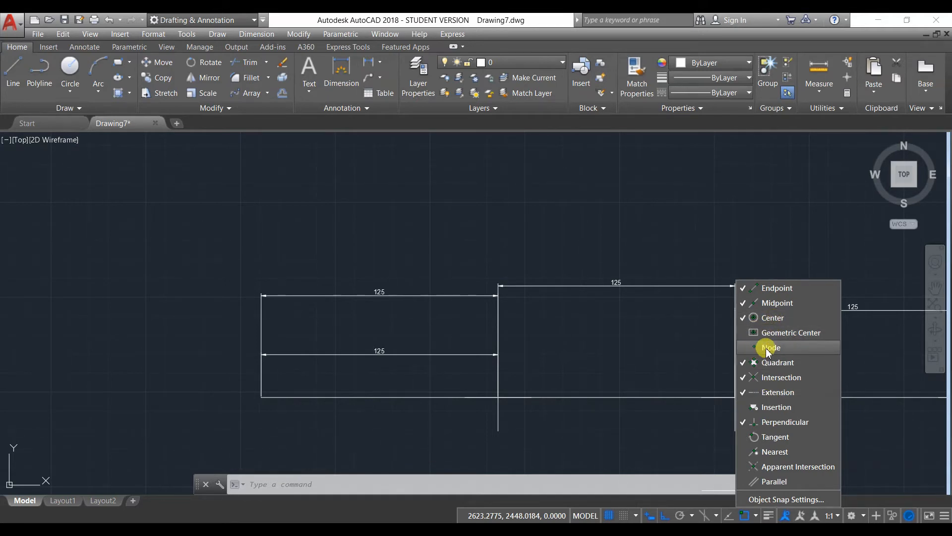
{"action": "left_click", "coordinate": [769, 349]}
{"action": "left_click", "coordinate": [719, 456]}
{"action": "left_click", "coordinate": [654, 445]}
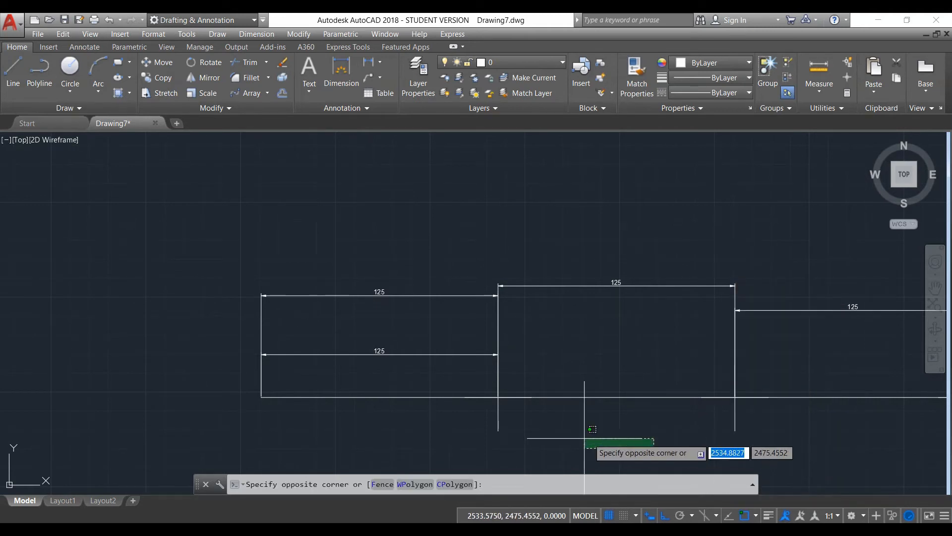
{"action": "left_click", "coordinate": [585, 438]}
Start a linear dimension at the line's left end, try snapping its second origin along the line, and cancel it
{"action": "left_click", "coordinate": [373, 68]}
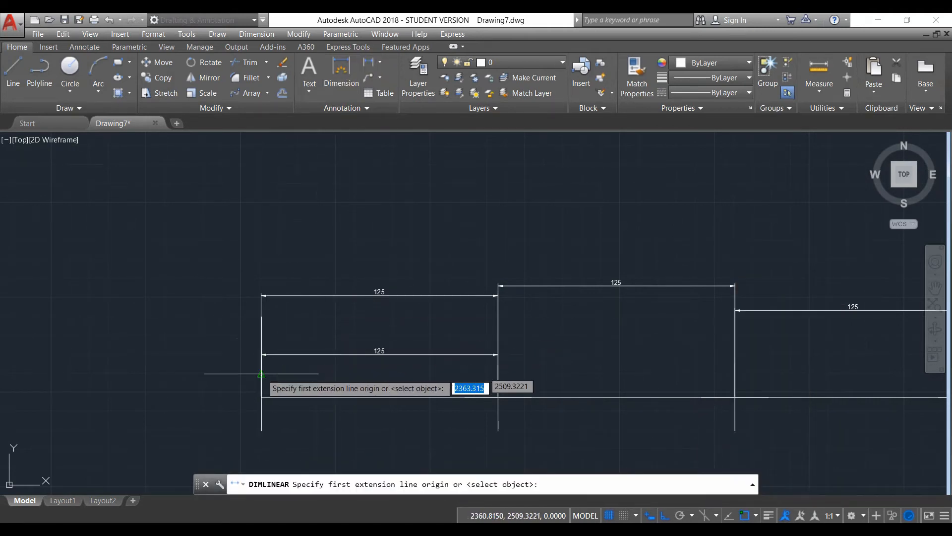
{"action": "left_click", "coordinate": [261, 396]}
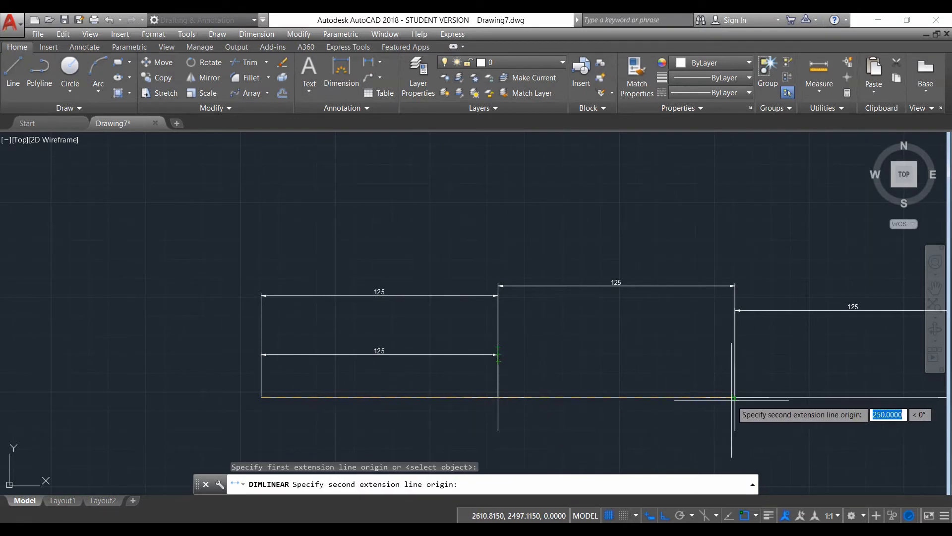
{"action": "scroll", "coordinate": [419, 381], "scroll_direction": "down", "scroll_amount": 2}
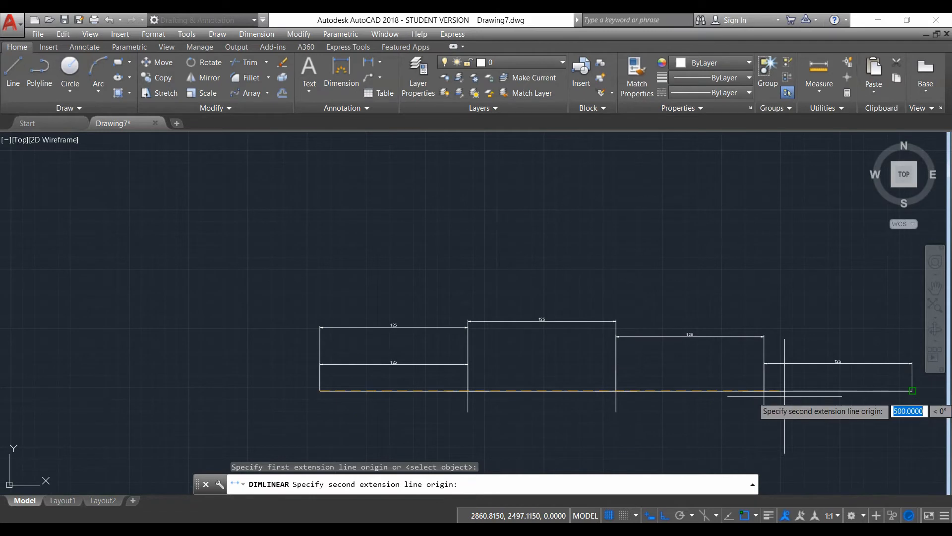
{"action": "key", "text": "Escape"}
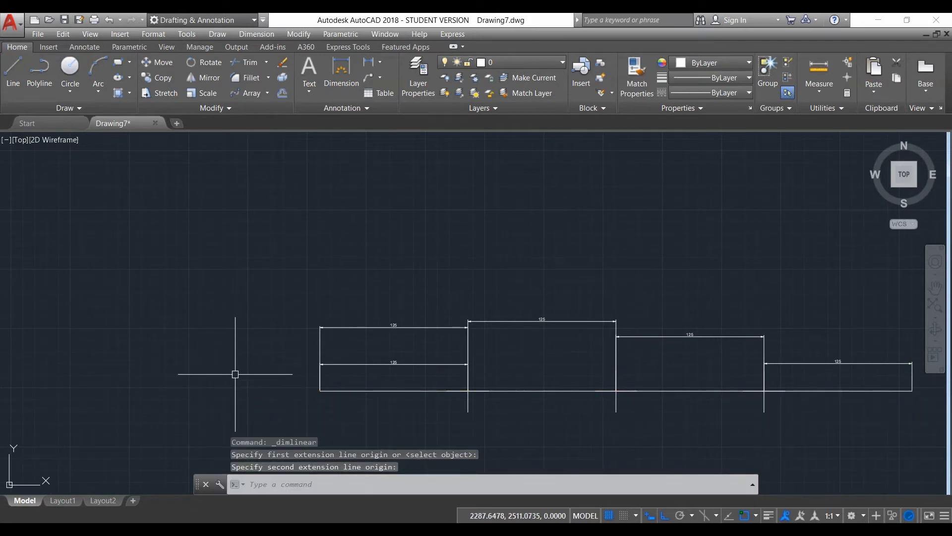
Toggle the Geometric Center and Node object snaps, and toggle both back
{"action": "left_click", "coordinate": [756, 517]}
{"action": "left_click", "coordinate": [780, 334]}
{"action": "left_click", "coordinate": [774, 347]}
{"action": "left_click", "coordinate": [771, 336]}
{"action": "left_click", "coordinate": [765, 349]}
{"action": "left_click", "coordinate": [591, 260]}
Erase the dimensions on the first three segments together with the first two division points
{"action": "left_click", "coordinate": [592, 269]}
{"action": "left_click", "coordinate": [352, 300]}
{"action": "left_click", "coordinate": [623, 293]}
{"action": "left_click", "coordinate": [361, 369]}
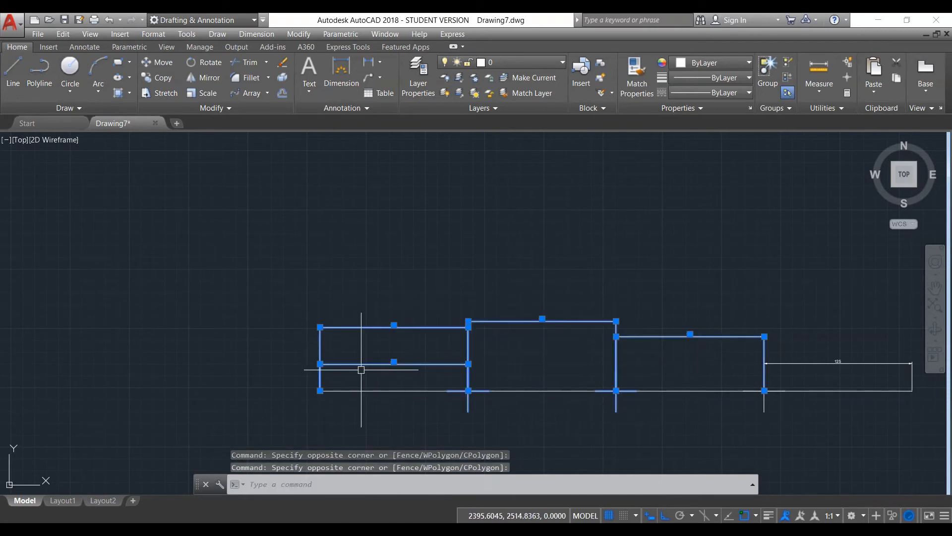
{"action": "key", "text": "Delete"}
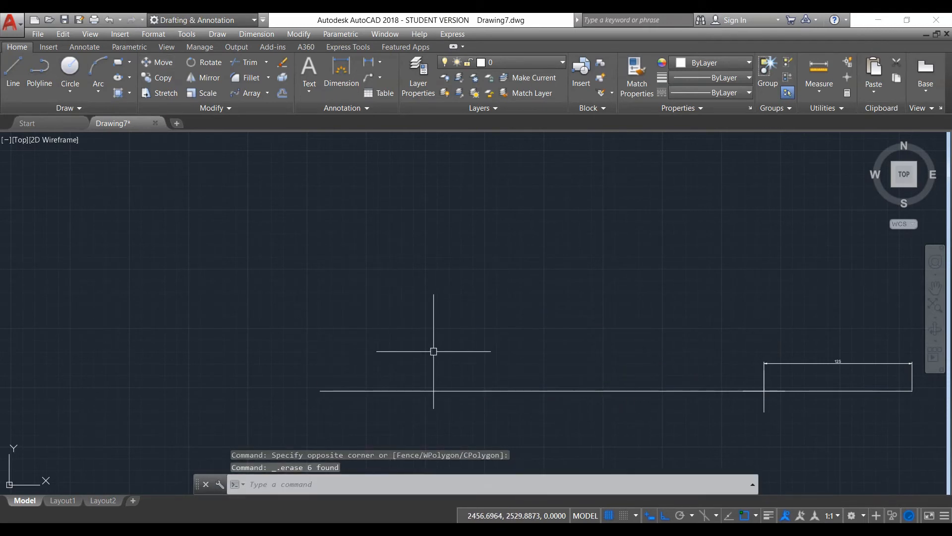
Undo the last erase to bring back the deleted dimensions and division points on the line
{"action": "scroll", "coordinate": [474, 397], "scroll_direction": "up", "scroll_amount": 2}
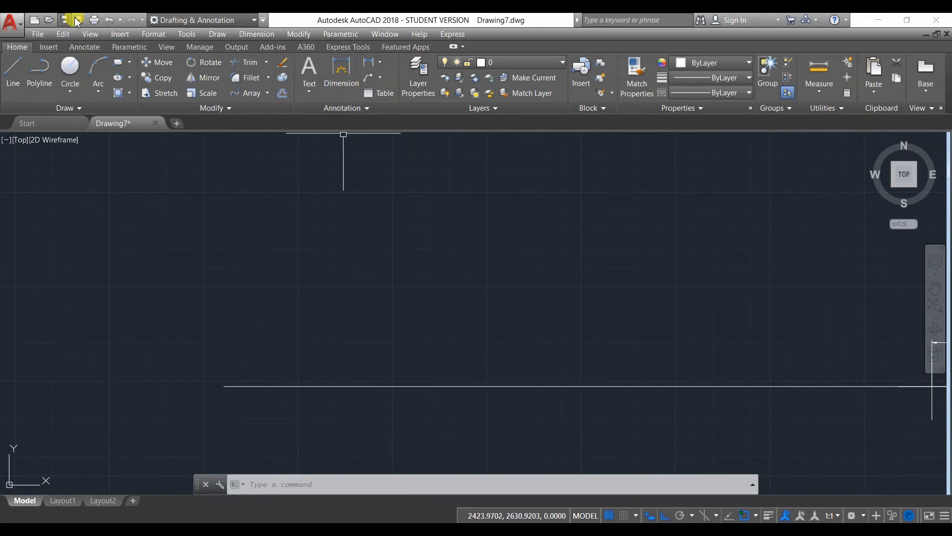
{"action": "left_click", "coordinate": [108, 21]}
{"action": "left_click", "coordinate": [301, 262]}
{"action": "left_click", "coordinate": [472, 341]}
{"action": "left_click", "coordinate": [452, 324]}
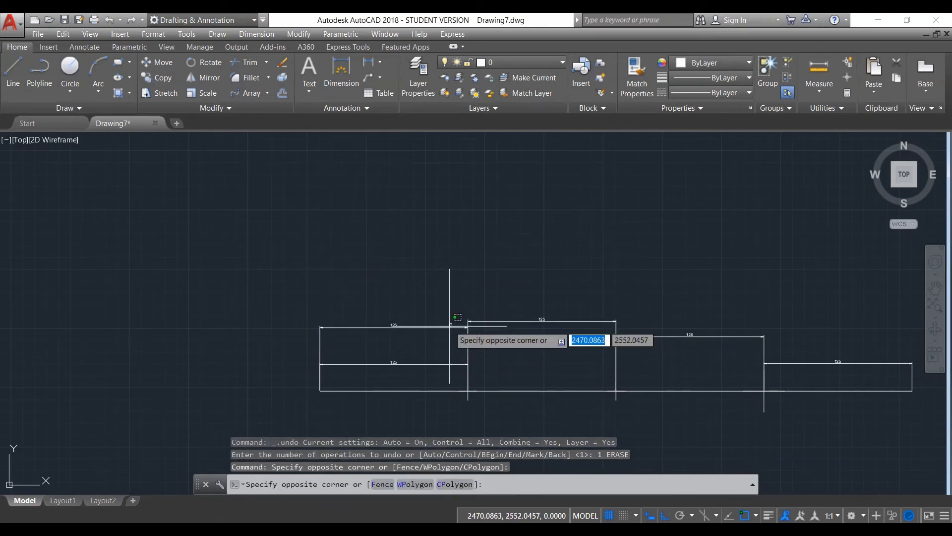
Erase both overlapping dimensions on the line's first segment and the dimension on its second segment
{"action": "left_click", "coordinate": [449, 325]}
{"action": "left_click", "coordinate": [446, 327]}
{"action": "key", "text": "Delete"}
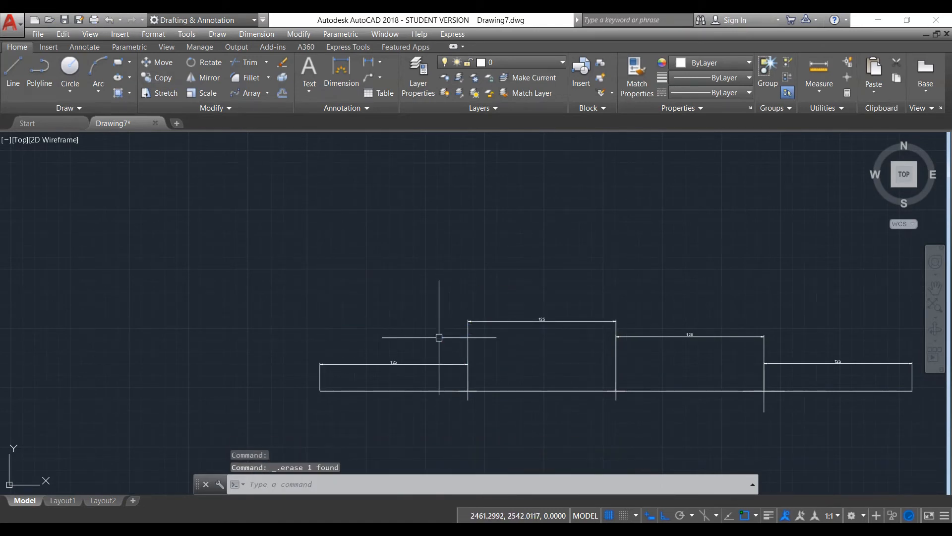
{"action": "left_click", "coordinate": [435, 361]}
{"action": "key", "text": "Delete"}
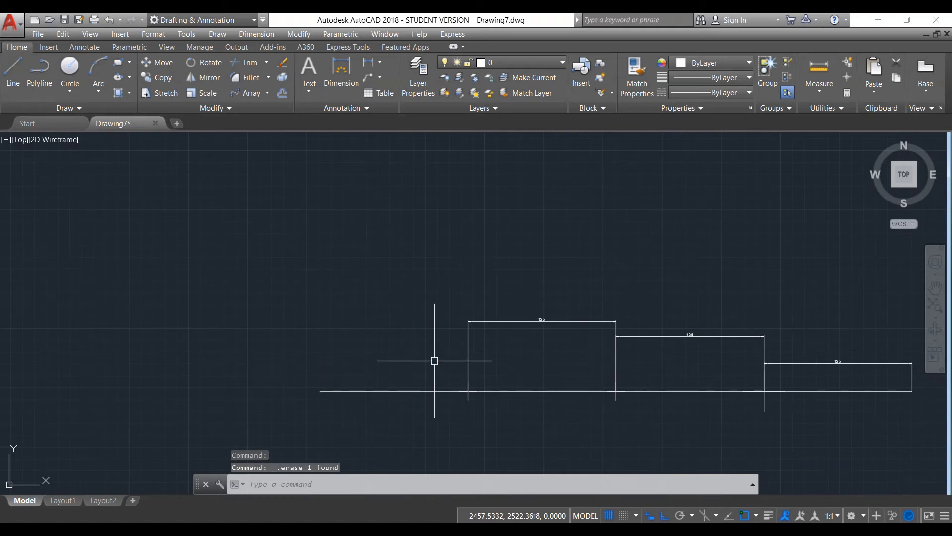
{"action": "left_click", "coordinate": [532, 319]}
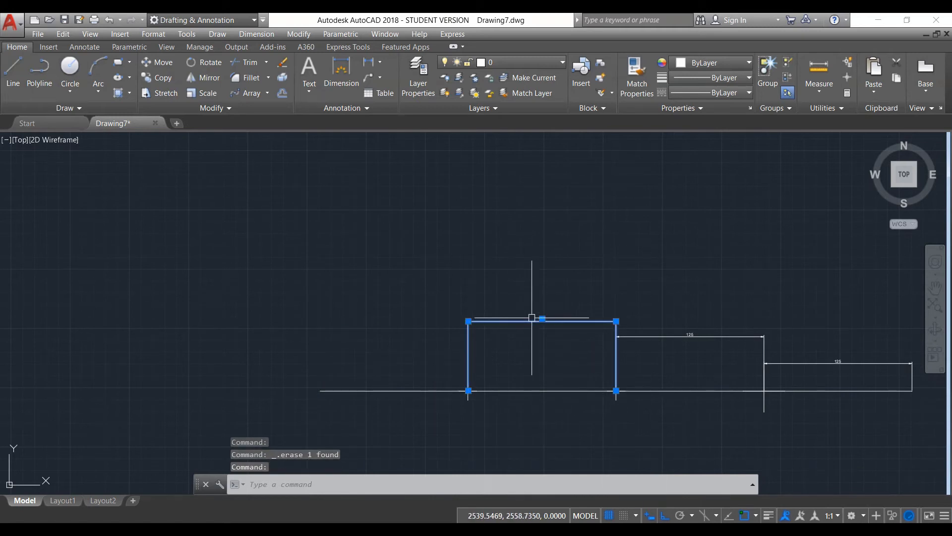
{"action": "key", "text": "Delete"}
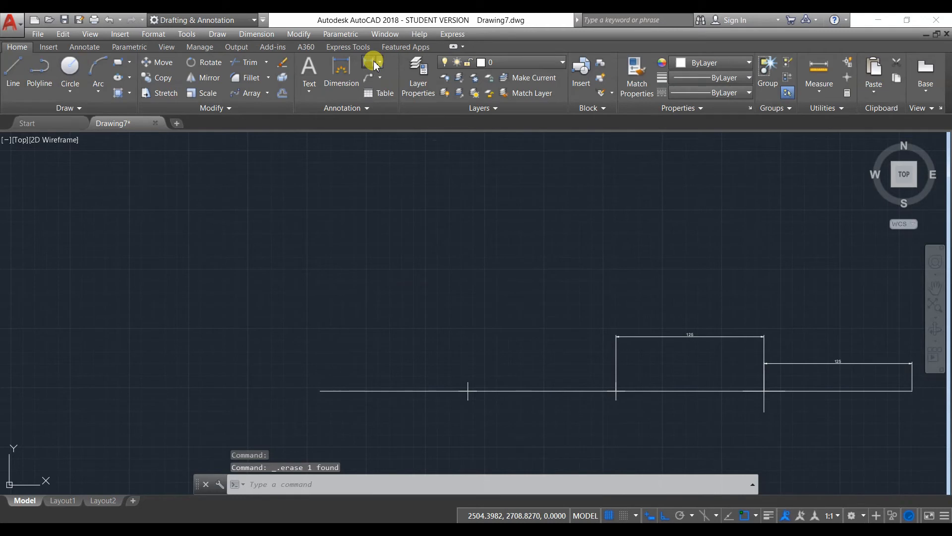
Check the Node snap and place a linear dimension of about 181.66 from the line's left end to a spot beyond the first division point
{"action": "left_click", "coordinate": [373, 62]}
{"action": "left_click", "coordinate": [320, 391]}
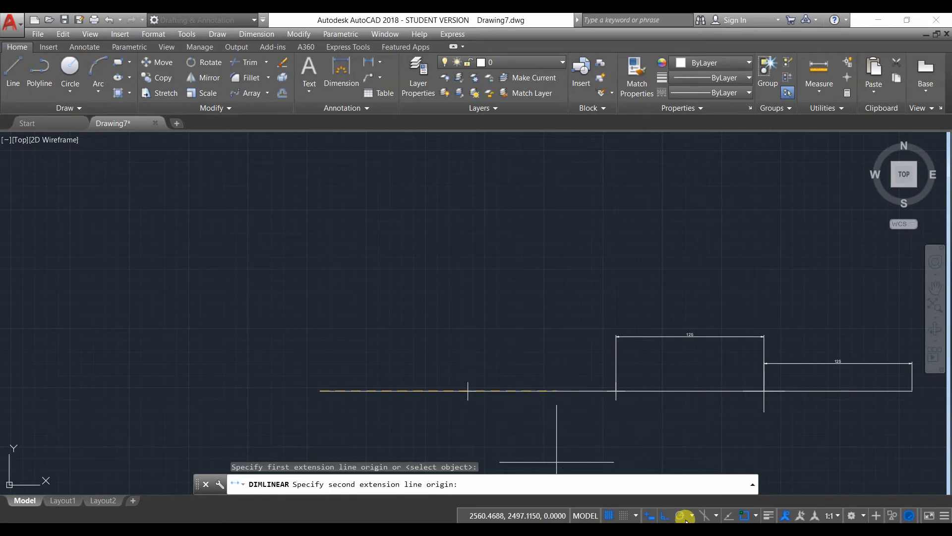
{"action": "left_click", "coordinate": [756, 516]}
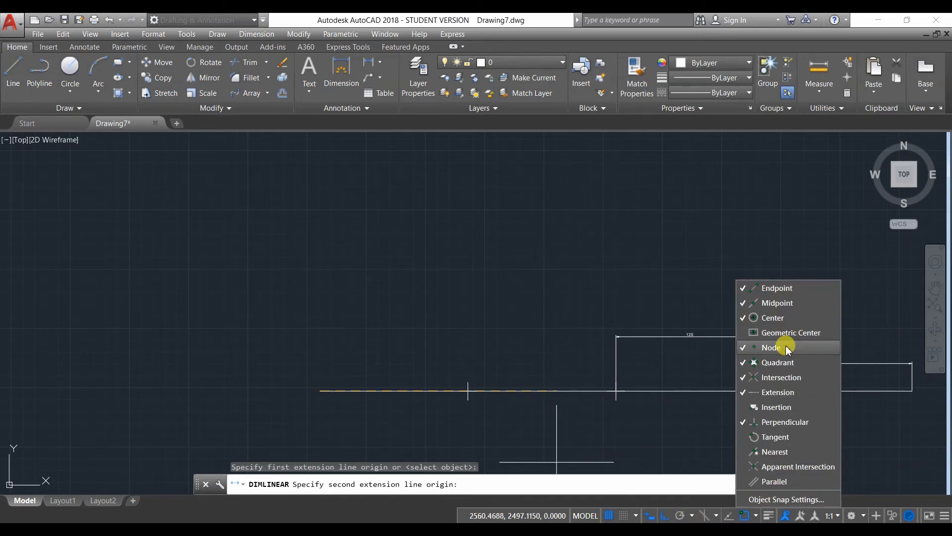
{"action": "left_click", "coordinate": [593, 367]}
{"action": "left_click", "coordinate": [535, 338]}
{"action": "left_click", "coordinate": [427, 301]}
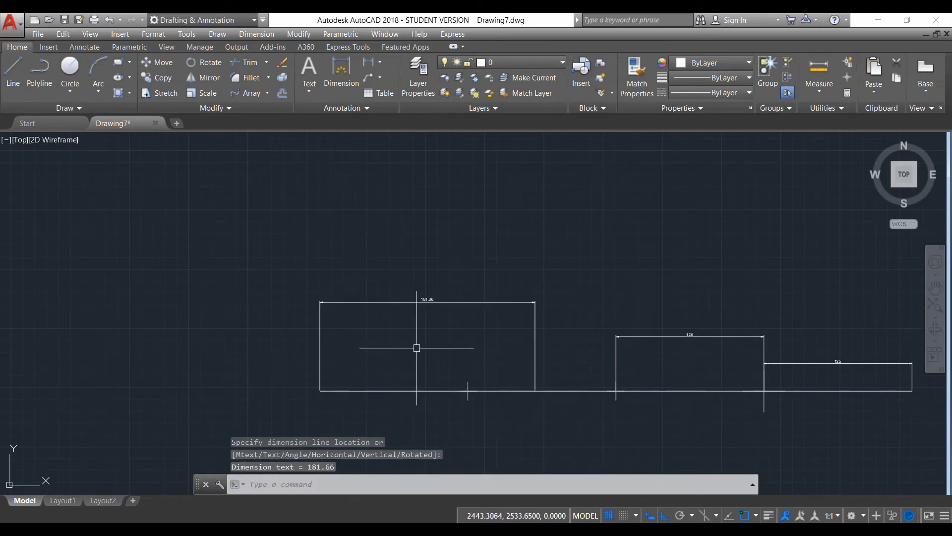
{"action": "left_click", "coordinate": [361, 65]}
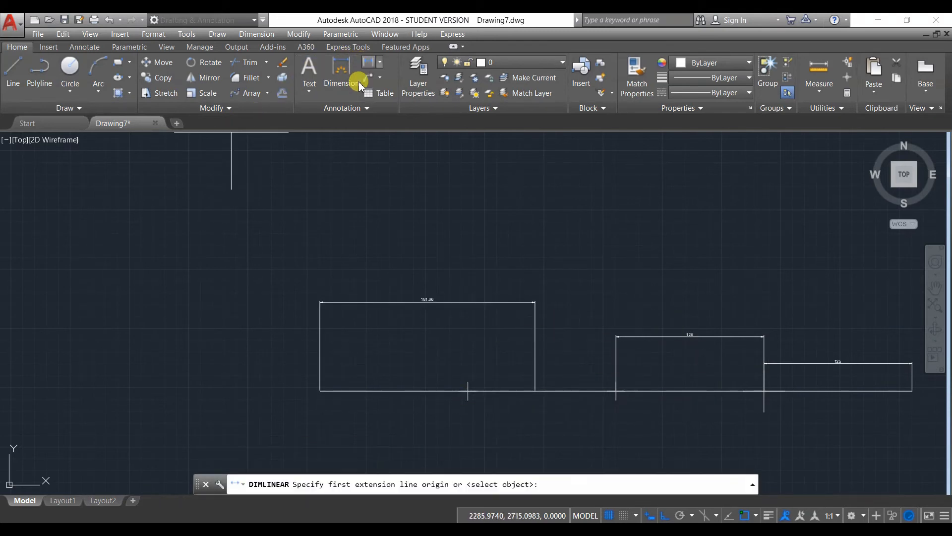
{"action": "left_click", "coordinate": [321, 301]}
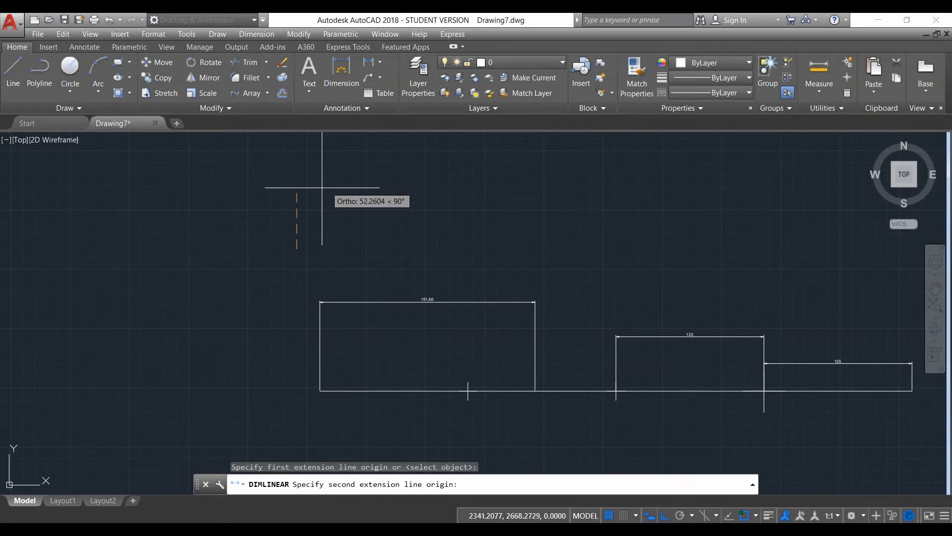
{"action": "key", "text": "Escape"}
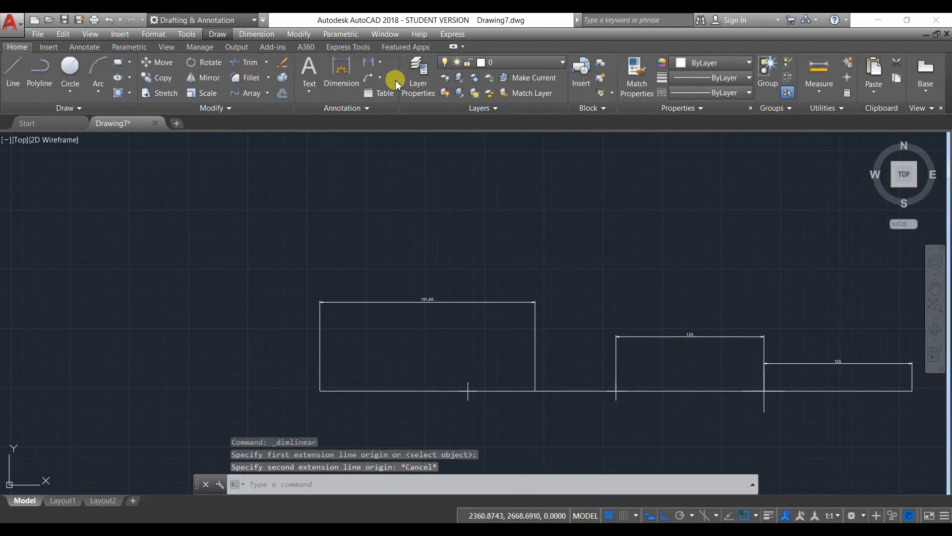
Place a linear dimension with both extension line origins on the line's left endpoint
{"action": "left_click", "coordinate": [348, 68]}
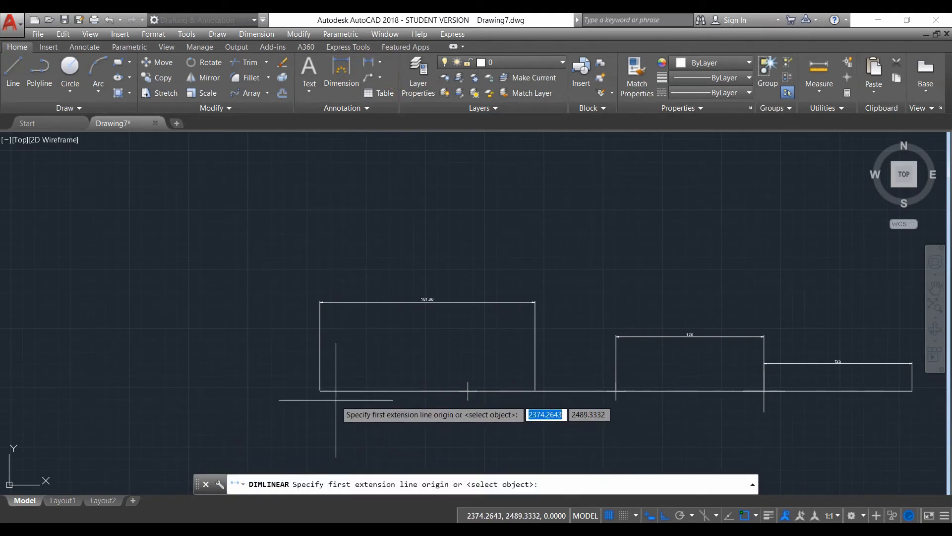
{"action": "left_click", "coordinate": [314, 391]}
{"action": "left_click", "coordinate": [319, 390]}
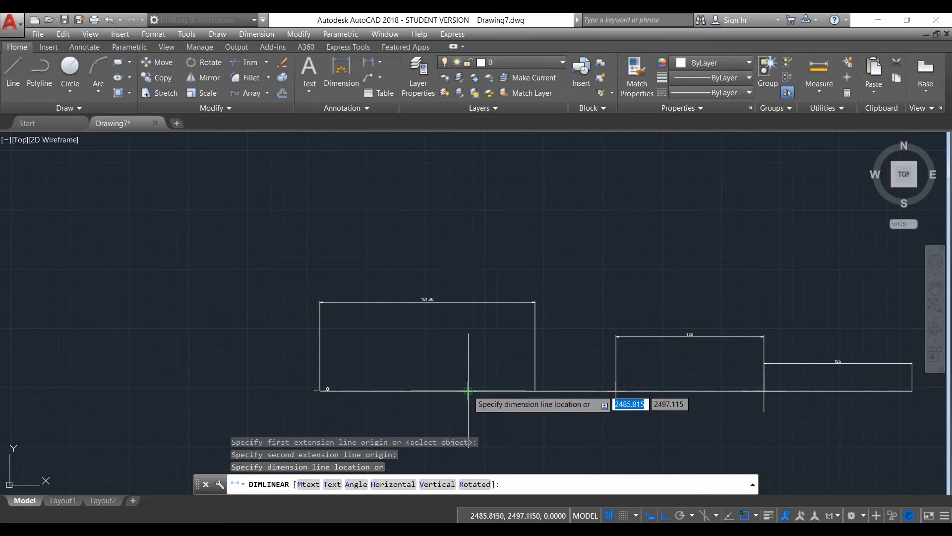
{"action": "left_click", "coordinate": [301, 362]}
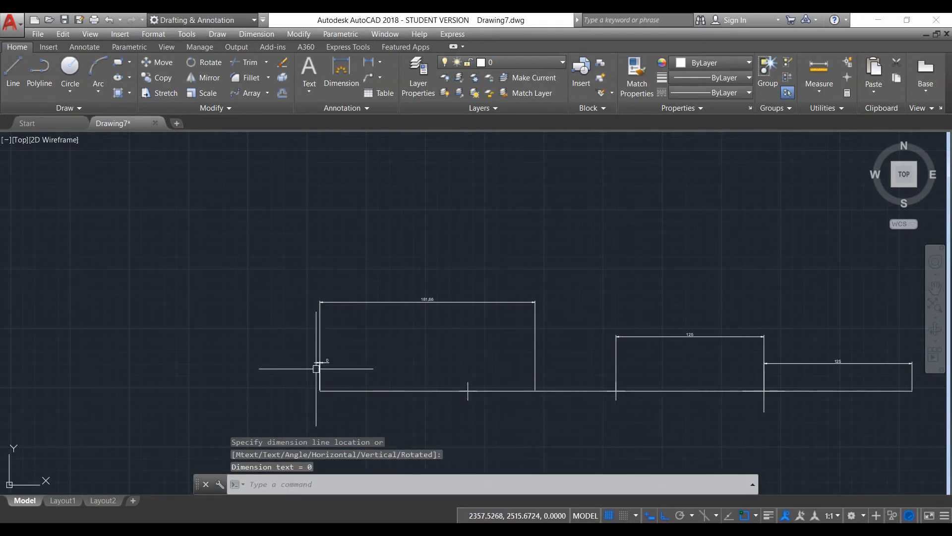
Add a linear dimension from the line's left endpoint to the first division point, just above the line
{"action": "left_click", "coordinate": [368, 62]}
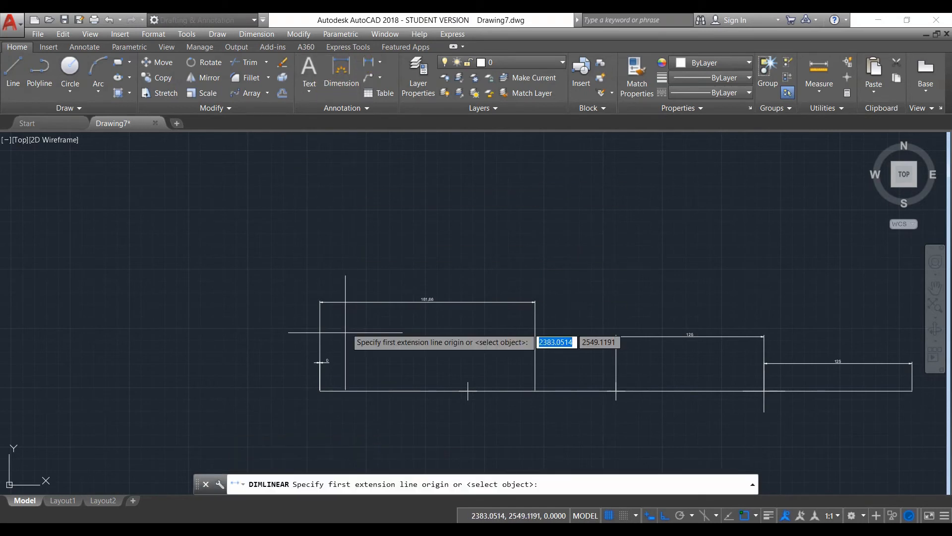
{"action": "left_click", "coordinate": [320, 390]}
{"action": "left_click", "coordinate": [466, 391]}
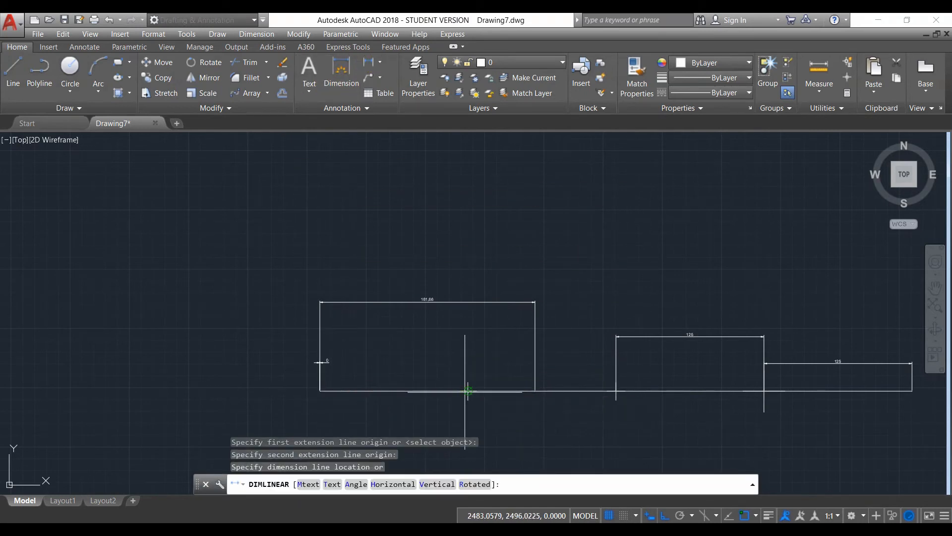
{"action": "left_click", "coordinate": [461, 367]}
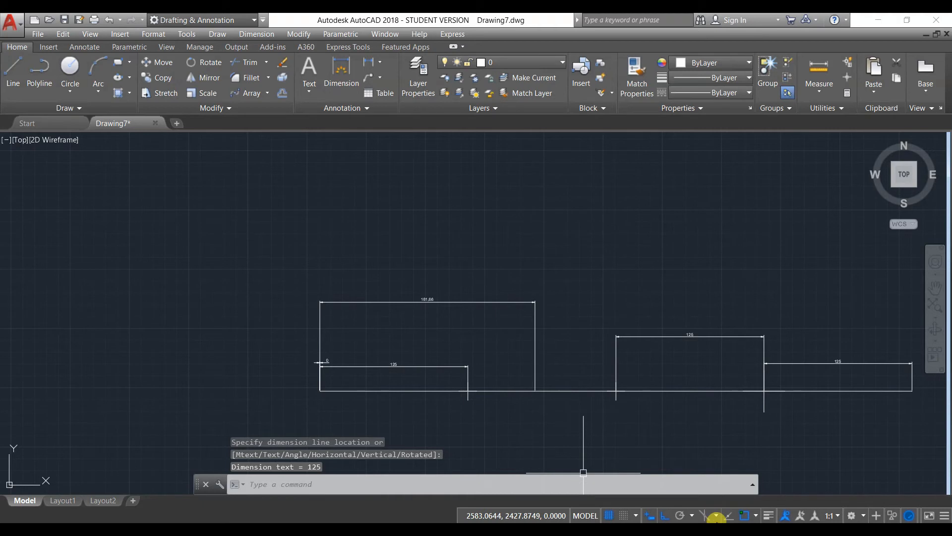
Review the list of running object snap modes, including Node, and close it without changes
{"action": "left_click", "coordinate": [755, 517]}
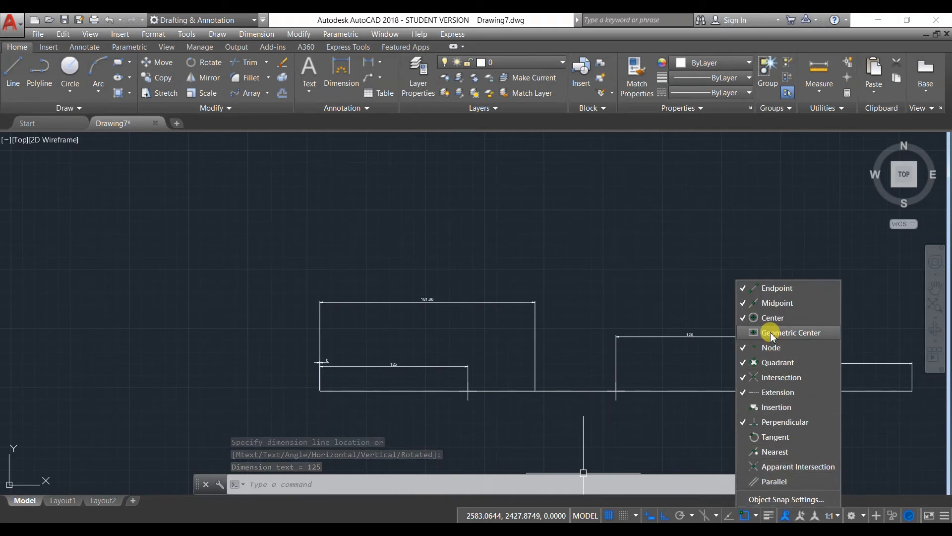
{"action": "left_click", "coordinate": [657, 285]}
{"action": "left_click", "coordinate": [657, 284]}
{"action": "left_click", "coordinate": [658, 283]}
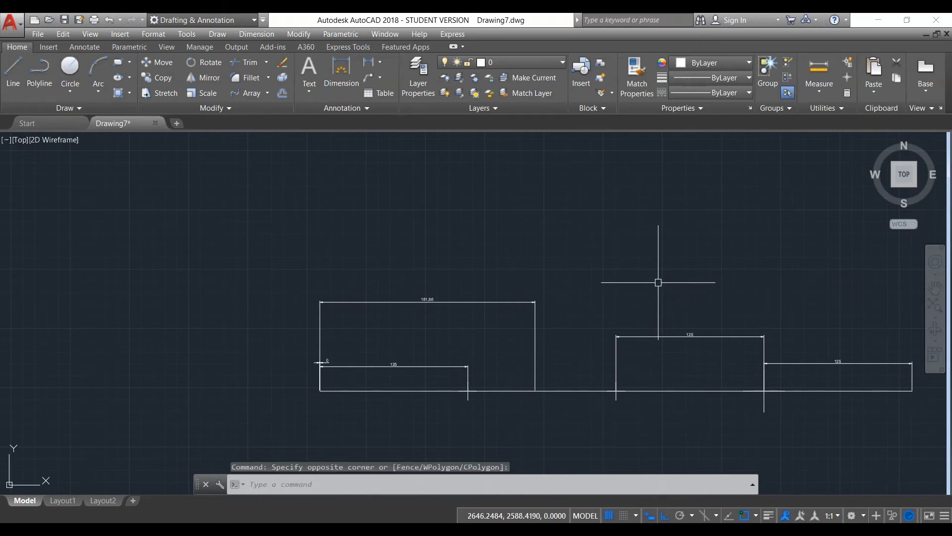
Draw a horizontal line 500 units long in the empty area above the divided line
{"action": "scroll", "coordinate": [514, 253], "scroll_direction": "down", "scroll_amount": 6}
{"action": "scroll", "coordinate": [586, 230], "scroll_direction": "up", "scroll_amount": 4}
{"action": "mouse_move", "coordinate": [587, 230]}
{"action": "middle_mouse_down"}
{"action": "mouse_move", "coordinate": [581, 264]}
{"action": "mouse_move", "coordinate": [542, 330]}
{"action": "middle_mouse_up"}
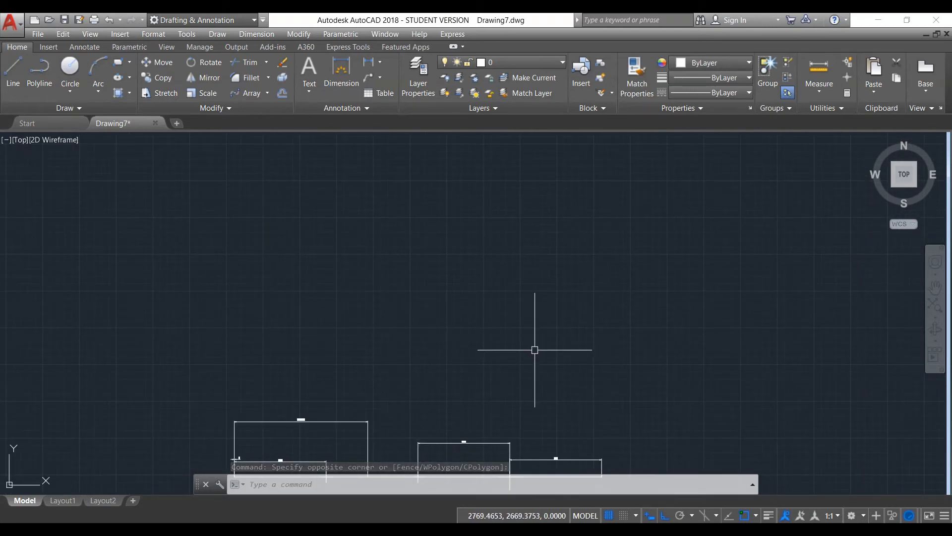
{"action": "left_click", "coordinate": [4, 89]}
{"action": "left_click", "coordinate": [328, 304]}
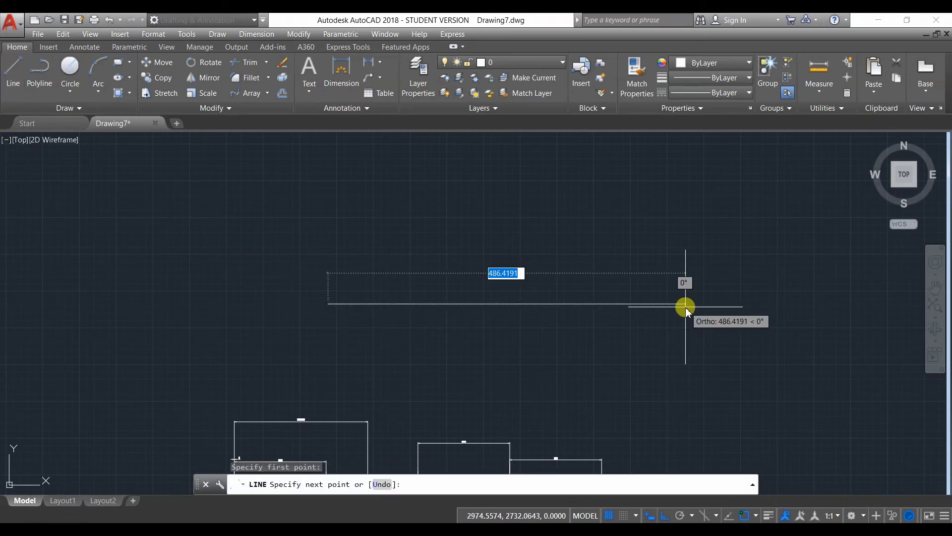
{"action": "type", "text": "500"}
{"action": "key", "text": "Return"}
{"action": "right_click", "coordinate": [651, 268]}
{"action": "left_click", "coordinate": [676, 277]}
{"action": "scroll", "coordinate": [422, 325], "scroll_direction": "up", "scroll_amount": 2}
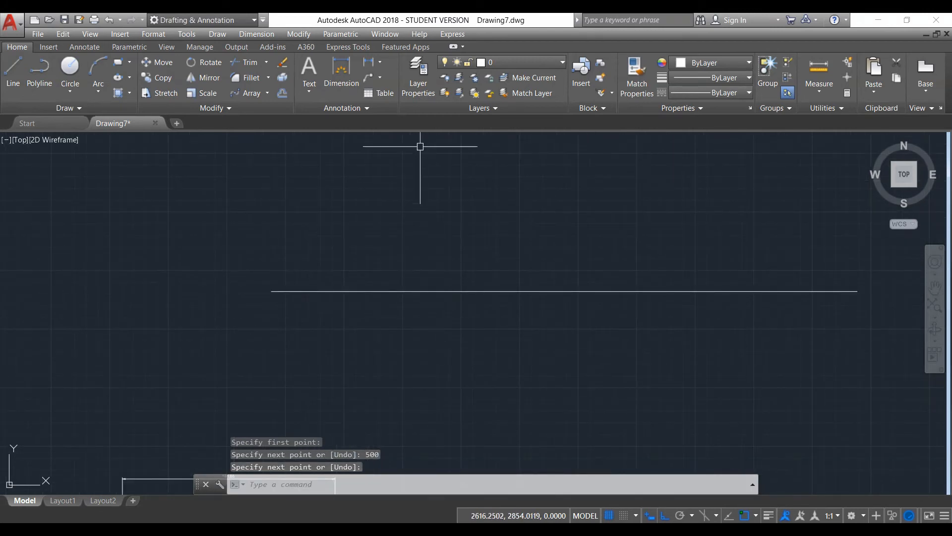
Add a linear dimension across the full length of the new line, placed above it
{"action": "left_click", "coordinate": [367, 63]}
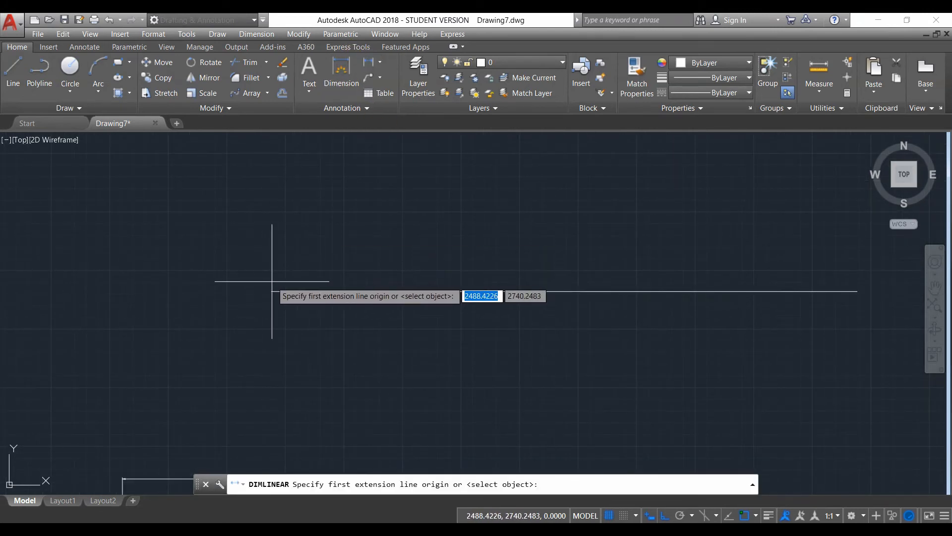
{"action": "left_click", "coordinate": [272, 291]}
{"action": "left_click", "coordinate": [856, 291]}
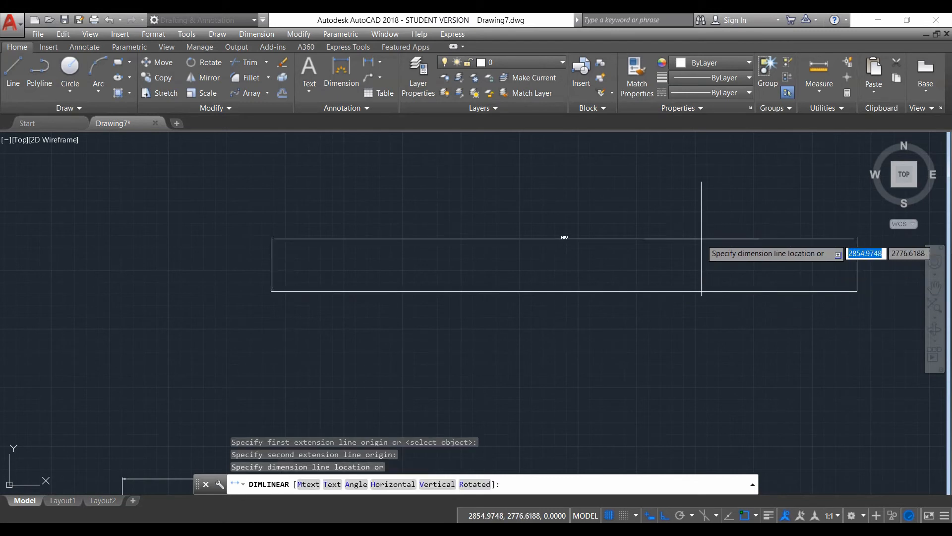
{"action": "left_click", "coordinate": [684, 239]}
{"action": "scroll", "coordinate": [597, 235], "scroll_direction": "up", "scroll_amount": 3}
{"action": "scroll", "coordinate": [596, 235], "scroll_direction": "down", "scroll_amount": 4}
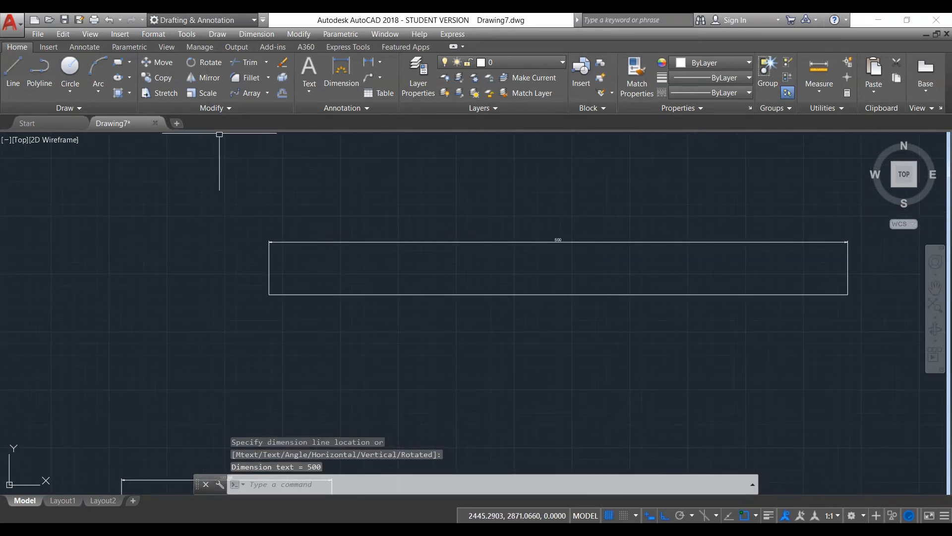
Place points along the new line with the point Measure command, using a segment length of 100
{"action": "left_click", "coordinate": [230, 35]}
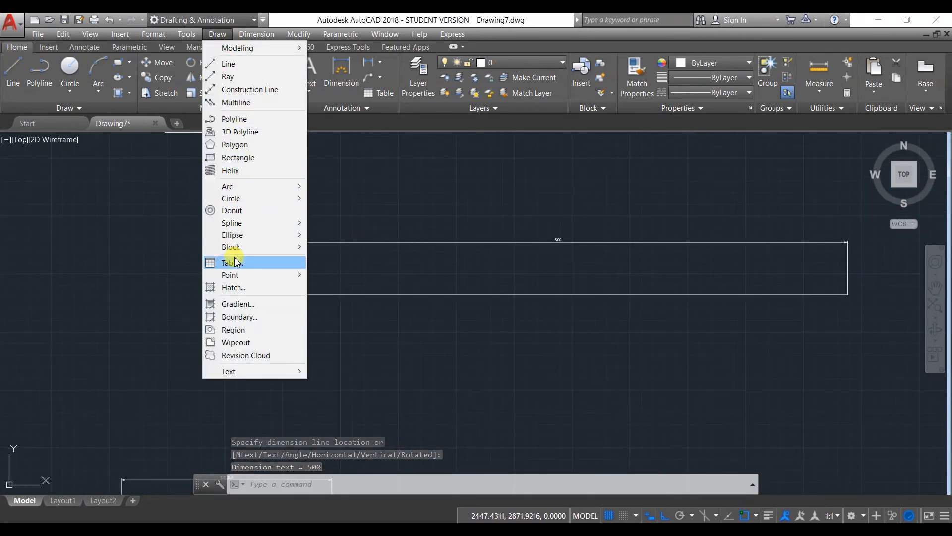
{"action": "mouse_move", "coordinate": [277, 275]}
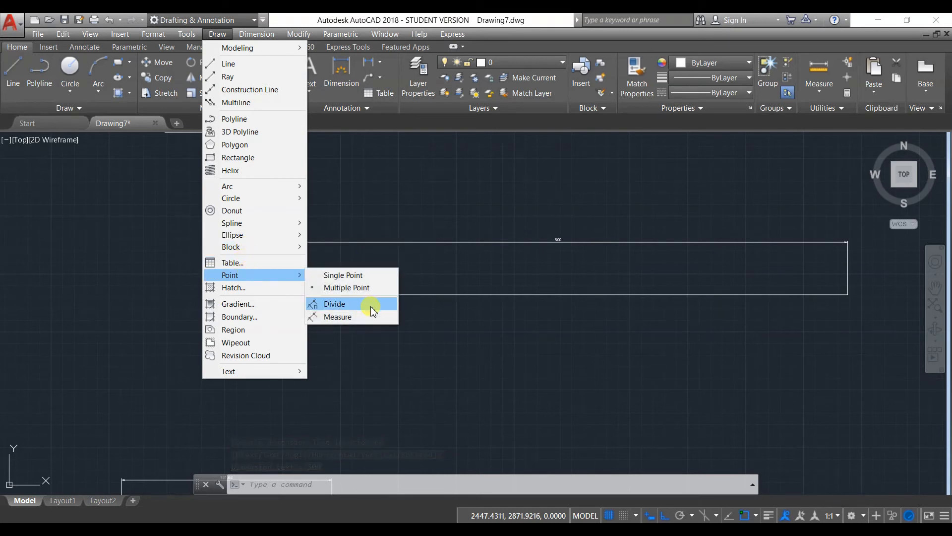
{"action": "left_click", "coordinate": [362, 315]}
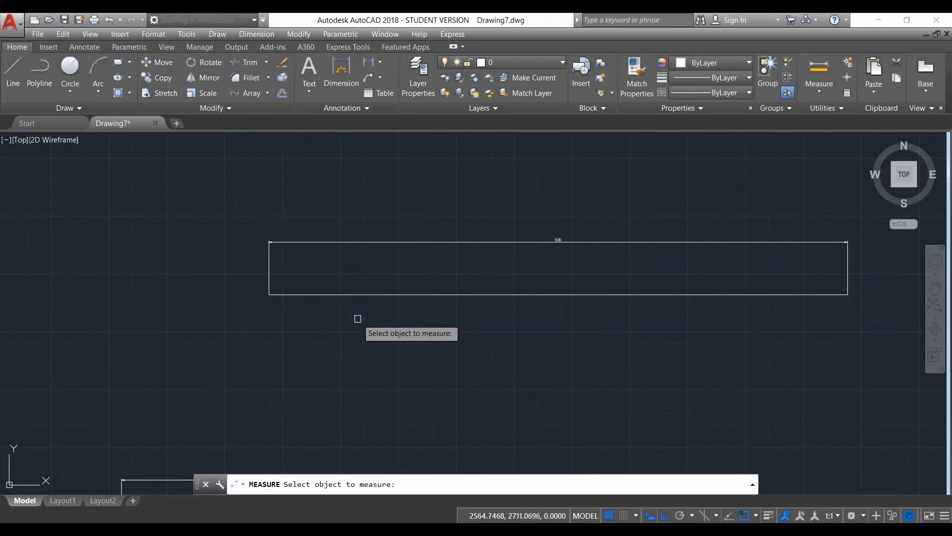
{"action": "left_click", "coordinate": [365, 295]}
{"action": "key", "text": "Return"}
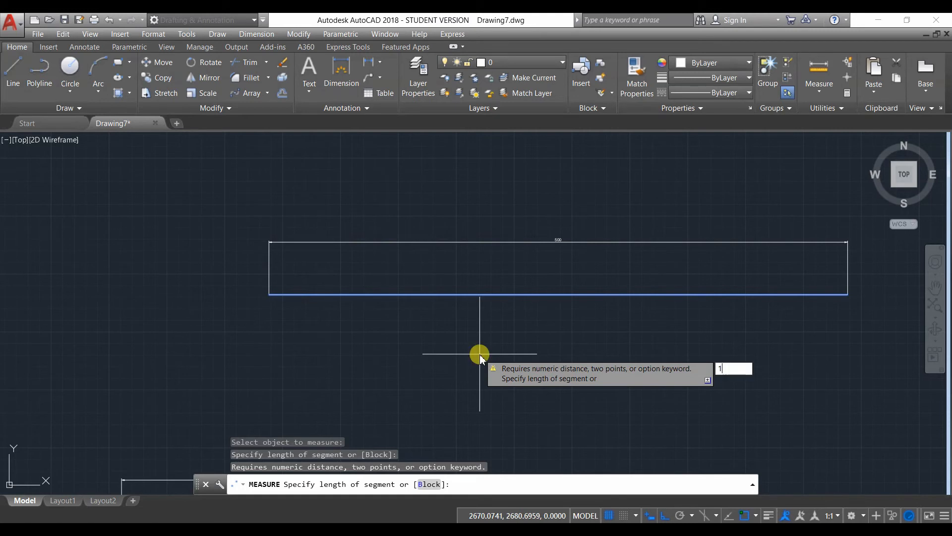
{"action": "key", "text": "Return"}
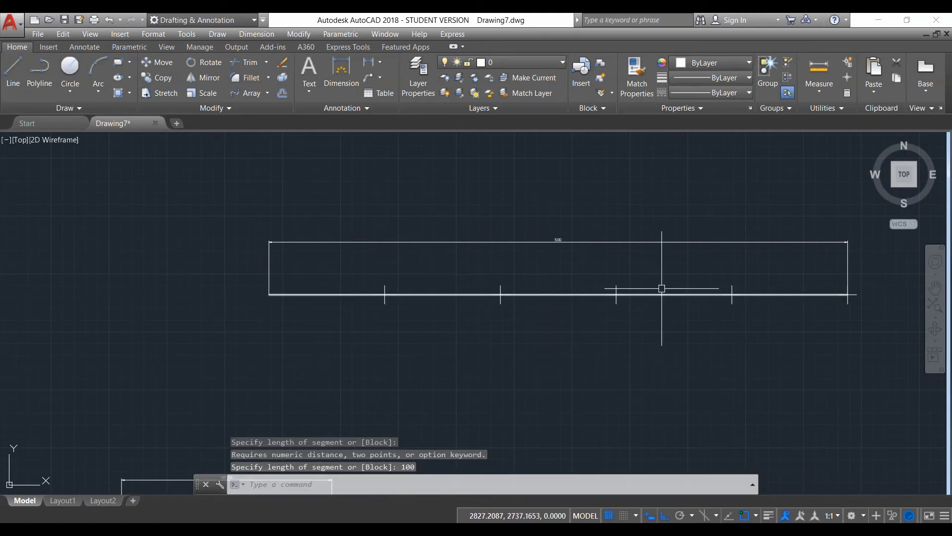
{"action": "left_click", "coordinate": [368, 62]}
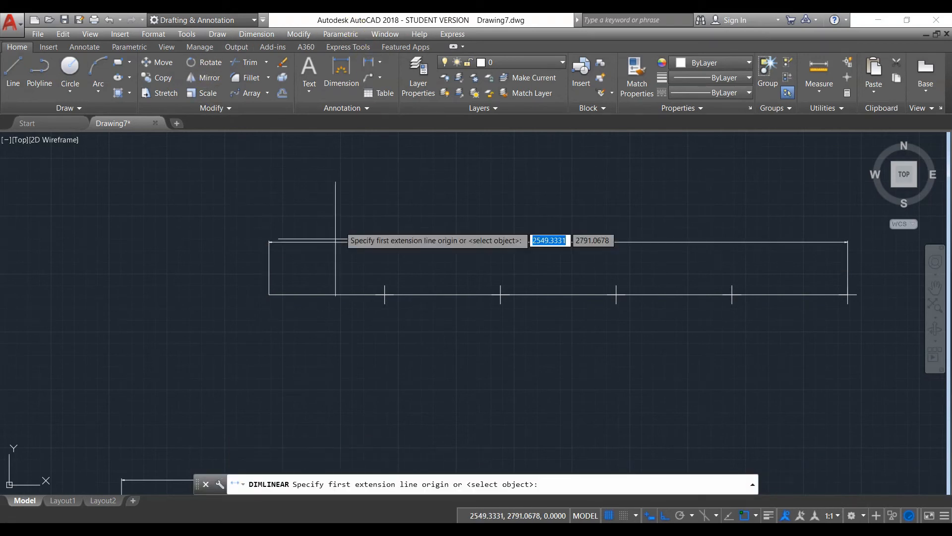
{"action": "left_click", "coordinate": [270, 288]}
{"action": "left_click", "coordinate": [271, 300]}
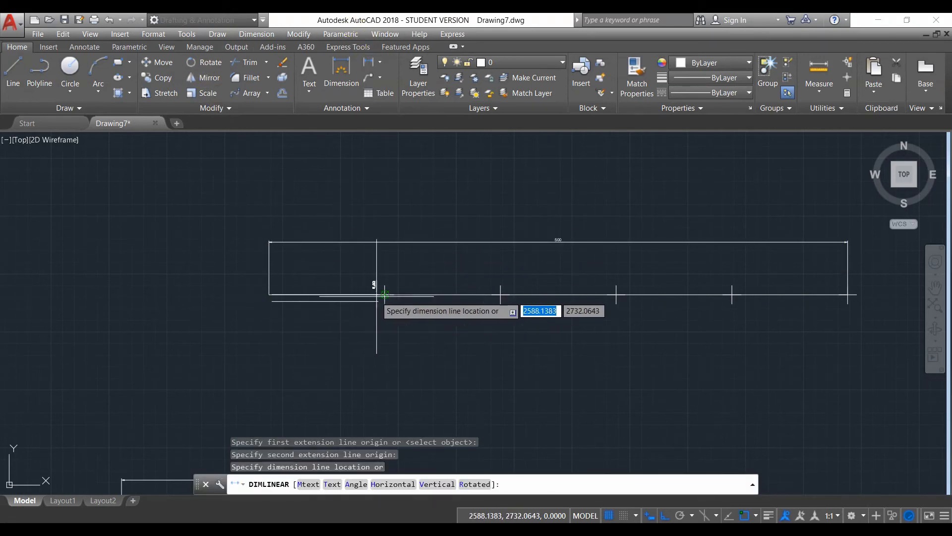
{"action": "key", "text": "Escape"}
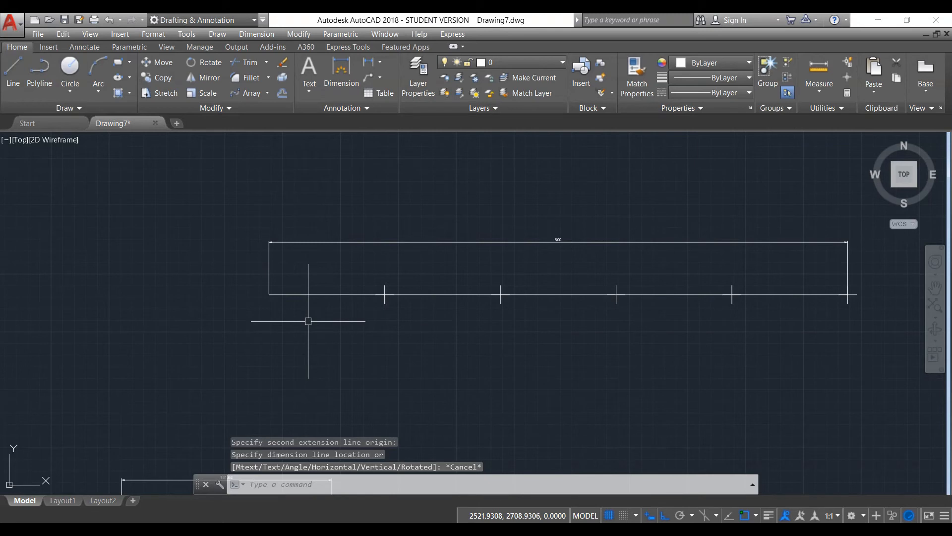
Add linear dimensions below the 500-unit line for its first segment and for the segment between its first and second measured points
{"action": "left_click", "coordinate": [382, 75]}
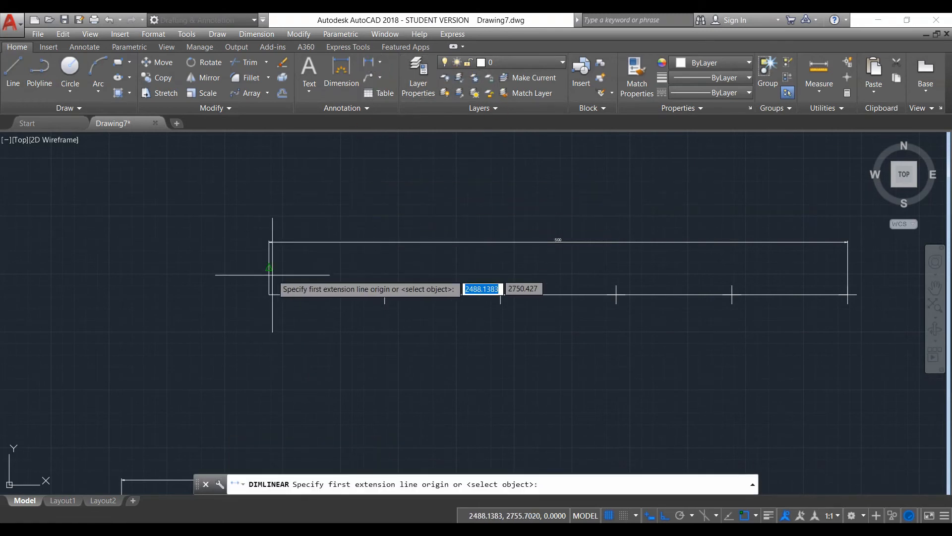
{"action": "left_click", "coordinate": [270, 294]}
{"action": "left_click", "coordinate": [383, 295]}
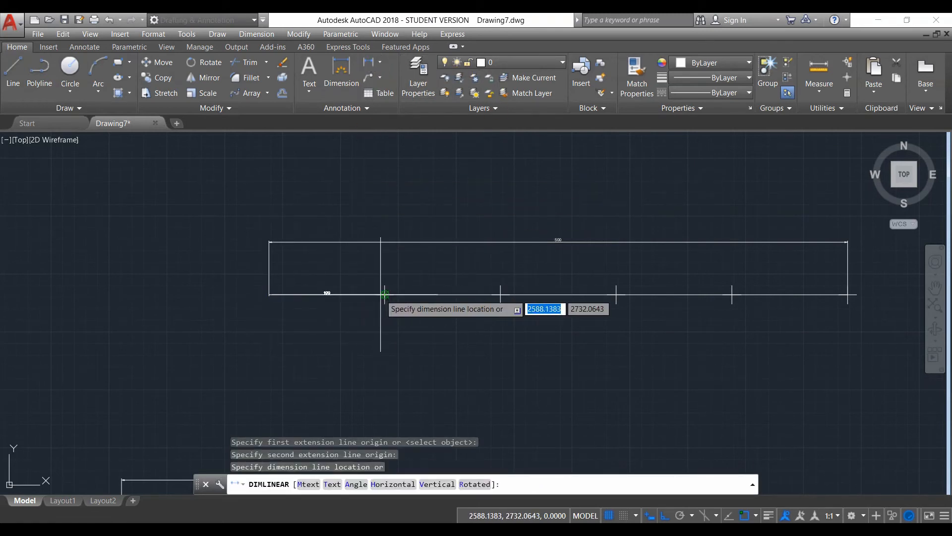
{"action": "left_click", "coordinate": [329, 332]}
{"action": "left_click", "coordinate": [378, 70]}
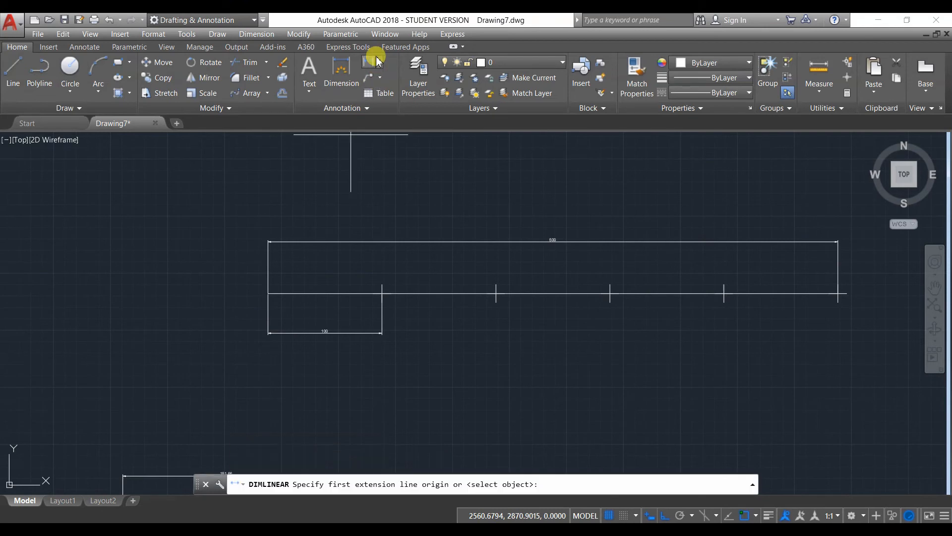
{"action": "left_click", "coordinate": [382, 293]}
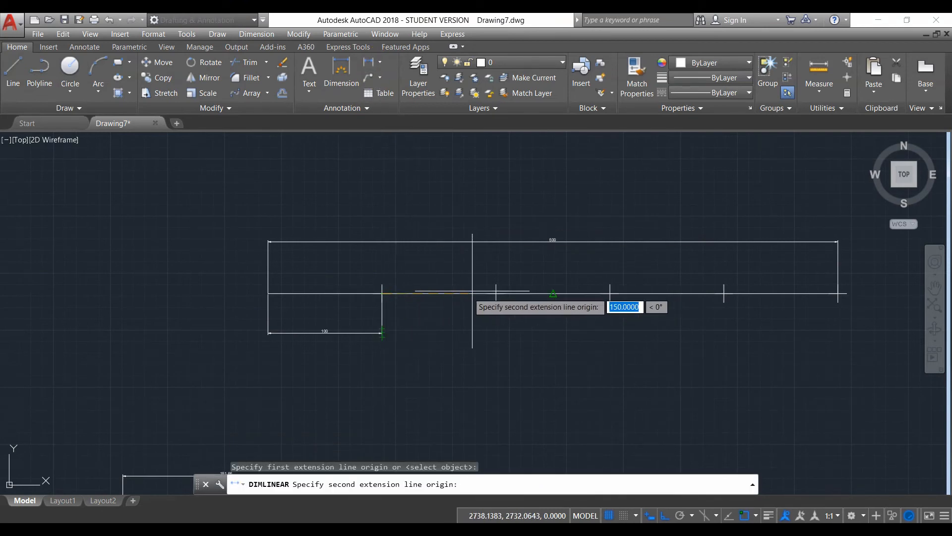
{"action": "left_click", "coordinate": [496, 294]}
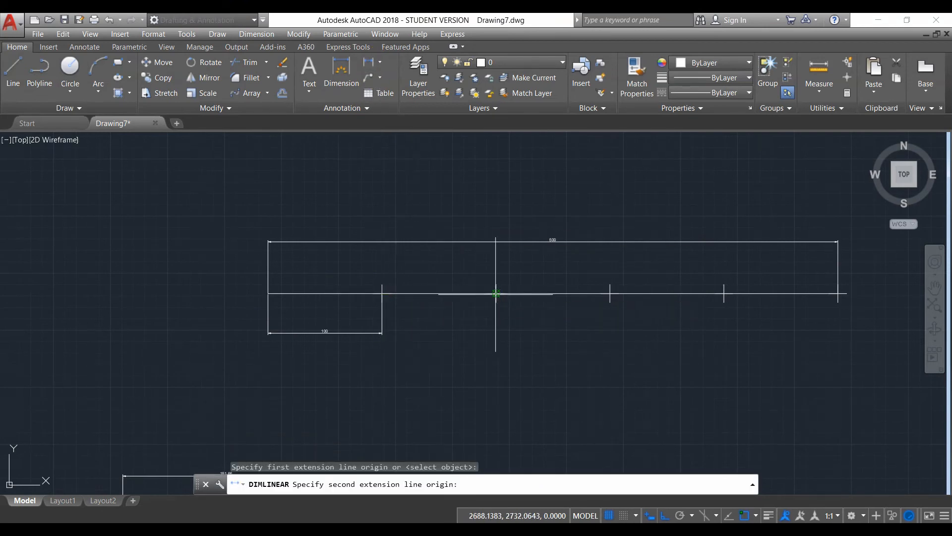
{"action": "left_click", "coordinate": [490, 330]}
Add a linear dimension below the last segment of the 500-unit line, from its fourth measured point to the end
{"action": "scroll", "coordinate": [437, 342], "scroll_direction": "up", "scroll_amount": 4}
{"action": "scroll", "coordinate": [680, 311], "scroll_direction": "down", "scroll_amount": 6}
{"action": "scroll", "coordinate": [679, 312], "scroll_direction": "up", "scroll_amount": 6}
{"action": "middle_click_drag", "start_coordinate": [666, 313], "coordinate": [507, 344]}
{"action": "left_click", "coordinate": [368, 64]}
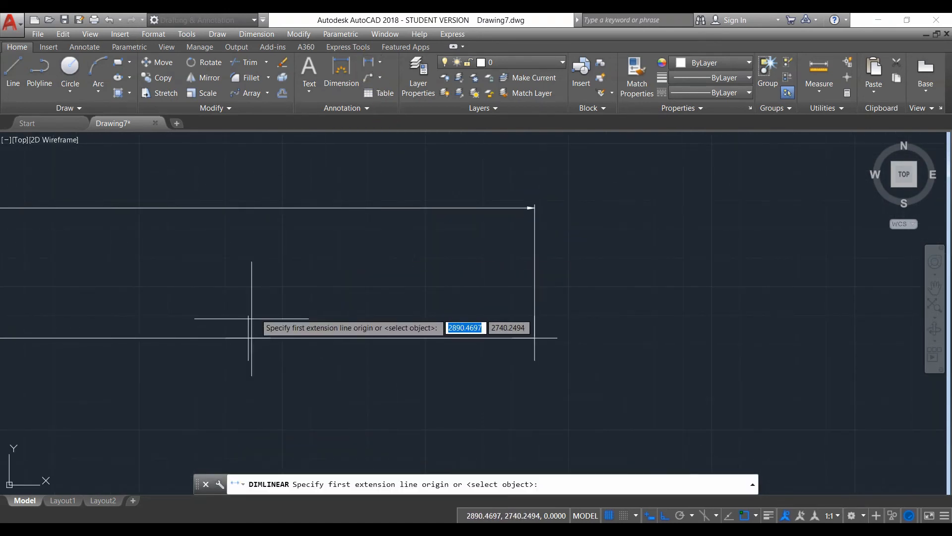
{"action": "left_click", "coordinate": [248, 337]}
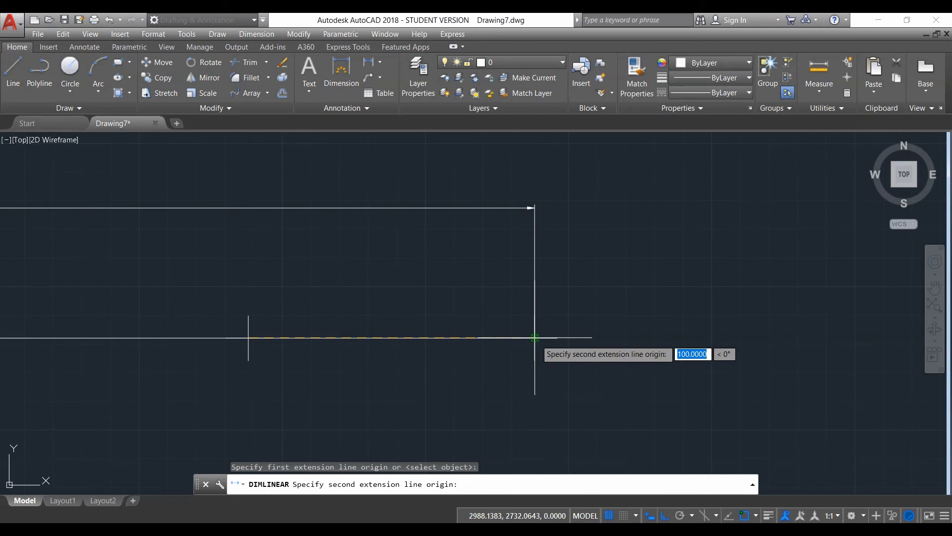
{"action": "left_click", "coordinate": [534, 338]}
{"action": "left_click", "coordinate": [514, 378]}
Draw a horizontal line 555 units long in the empty area above the dimensioned 500-unit line
{"action": "scroll", "coordinate": [514, 379], "scroll_direction": "down", "scroll_amount": 6}
{"action": "scroll", "coordinate": [405, 380], "scroll_direction": "up", "scroll_amount": 4}
{"action": "middle_click_drag", "start_coordinate": [397, 383], "coordinate": [461, 377]}
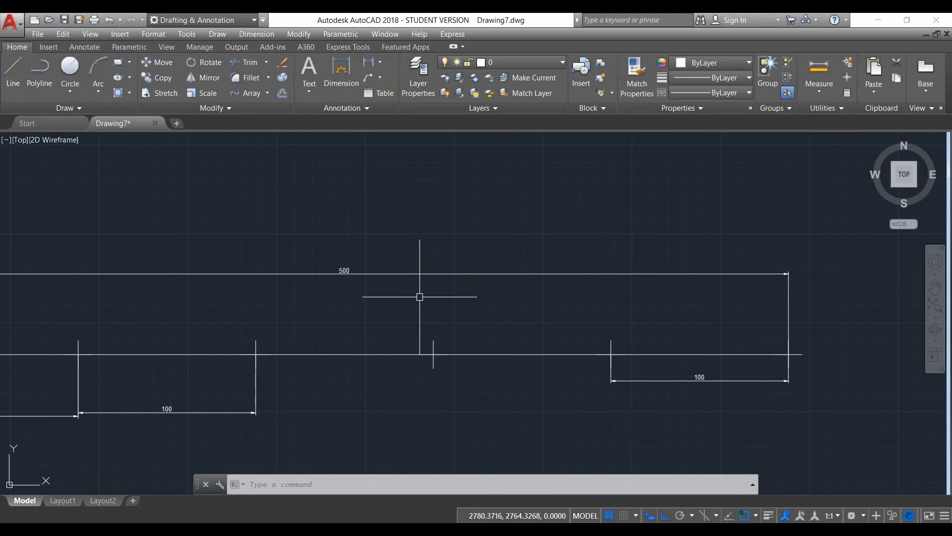
{"action": "scroll", "coordinate": [299, 344], "scroll_direction": "down", "scroll_amount": 2}
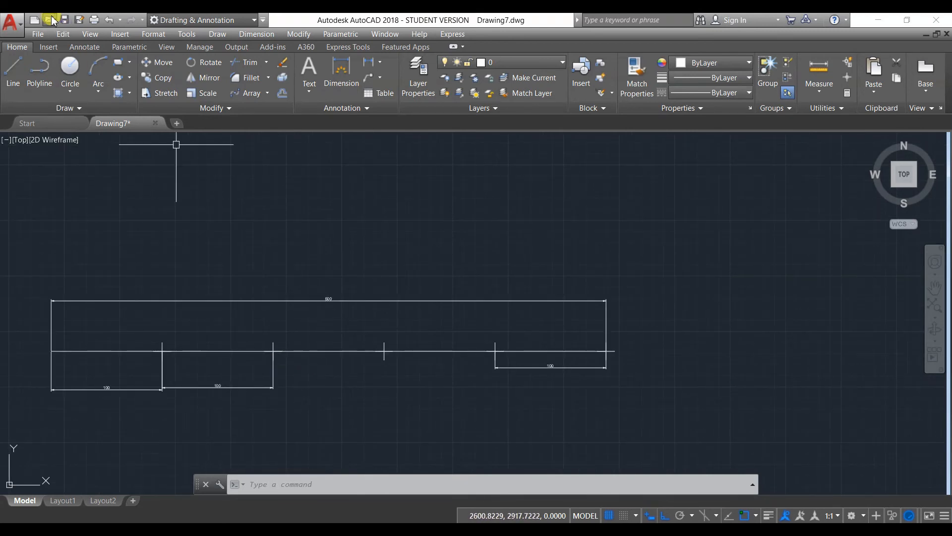
{"action": "left_click", "coordinate": [12, 64]}
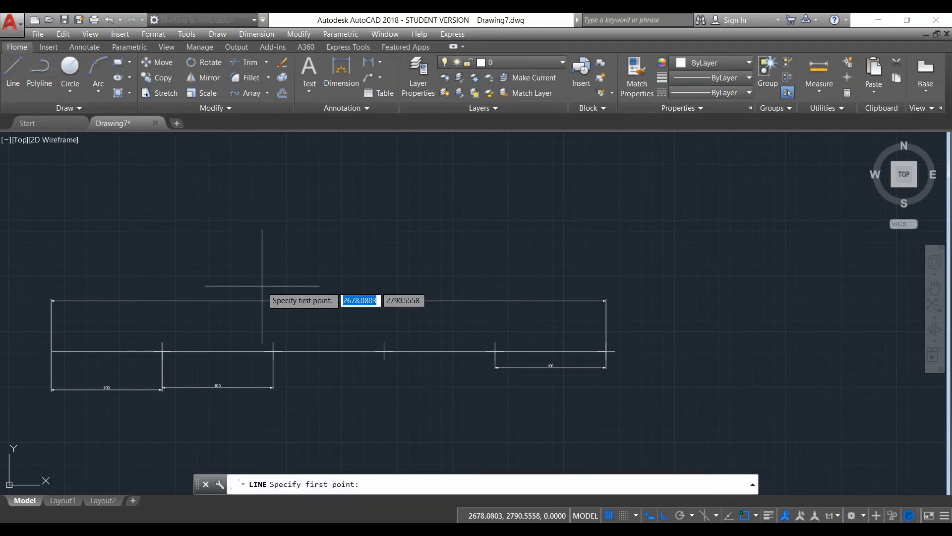
{"action": "left_click", "coordinate": [150, 207]}
{"action": "type", "text": "55"}
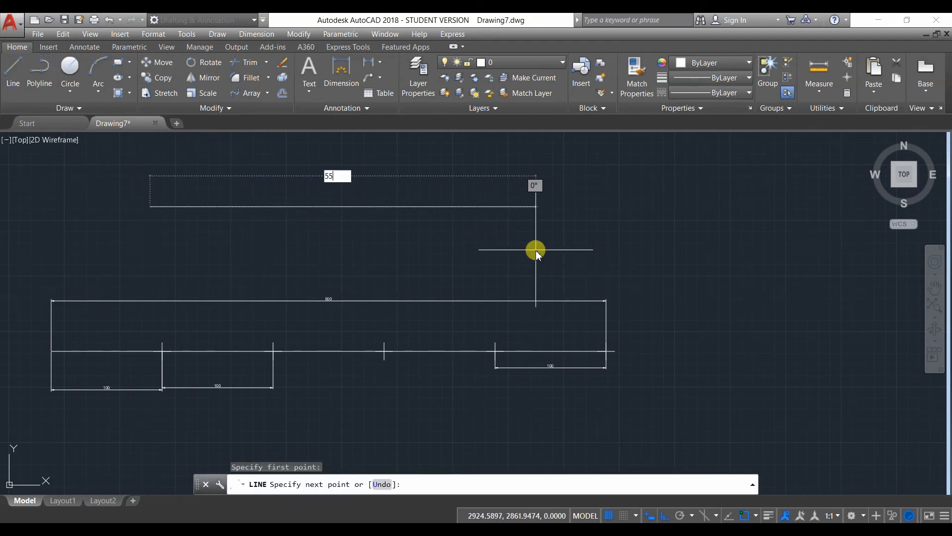
{"action": "type", "text": "5"}
{"action": "key", "text": "Return"}
{"action": "right_click", "coordinate": [695, 205]}
{"action": "left_click", "coordinate": [696, 203]}
{"action": "right_click", "coordinate": [701, 179]}
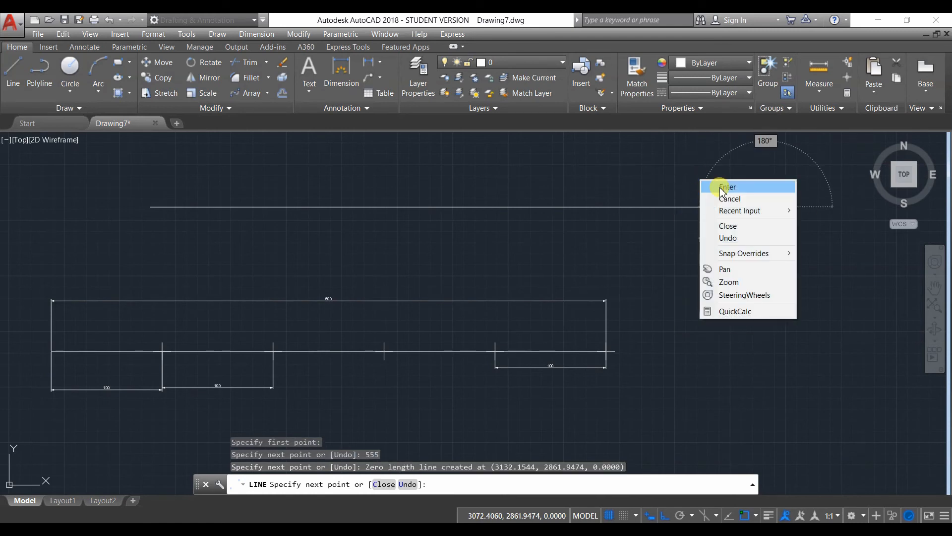
{"action": "left_click", "coordinate": [719, 187]}
{"action": "left_click", "coordinate": [217, 35]}
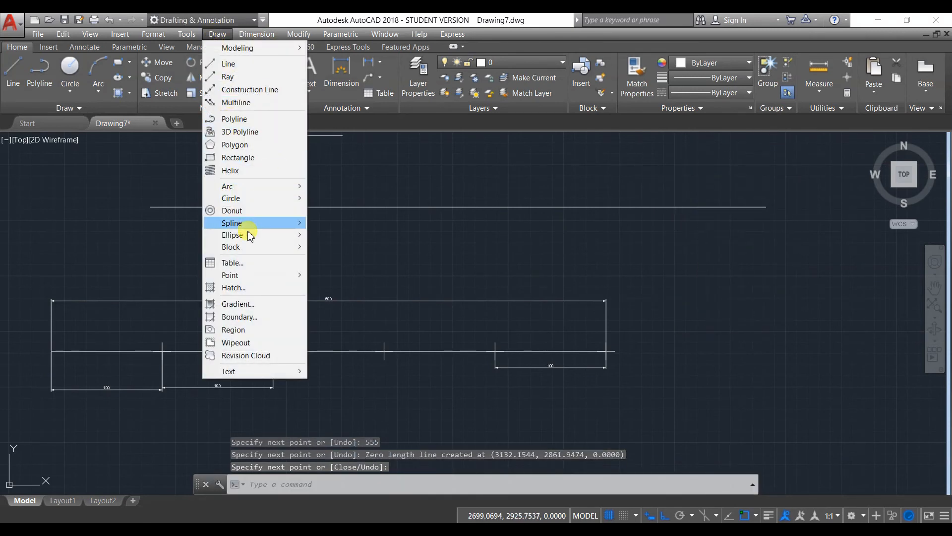
{"action": "mouse_move", "coordinate": [263, 281]}
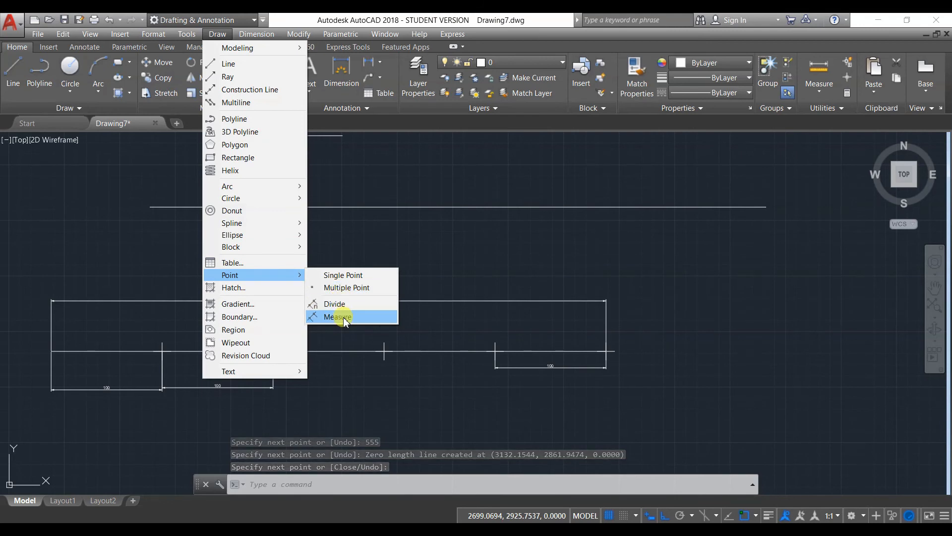
{"action": "left_click", "coordinate": [343, 317]}
{"action": "left_click", "coordinate": [314, 211]}
{"action": "left_click", "coordinate": [314, 208]}
{"action": "left_click", "coordinate": [315, 205]}
{"action": "left_click", "coordinate": [313, 206]}
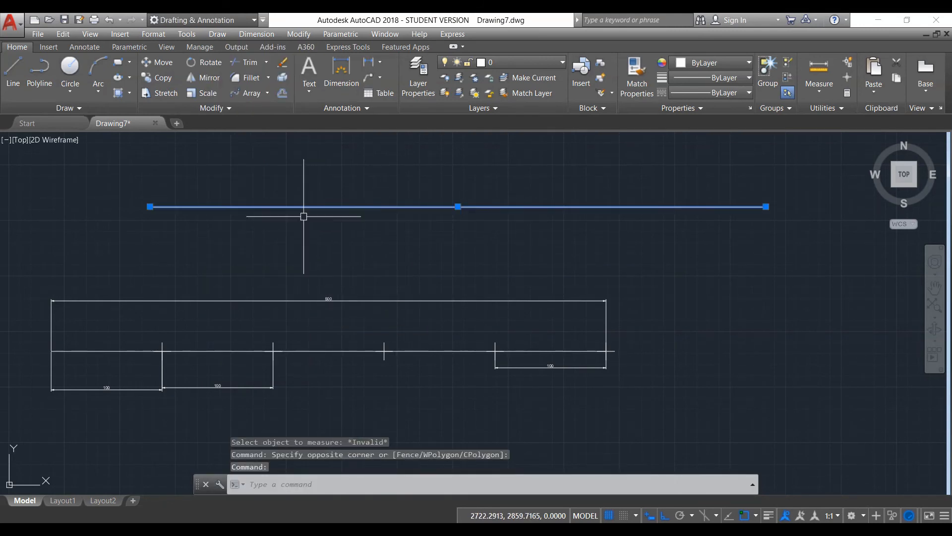
{"action": "key", "text": "Escape"}
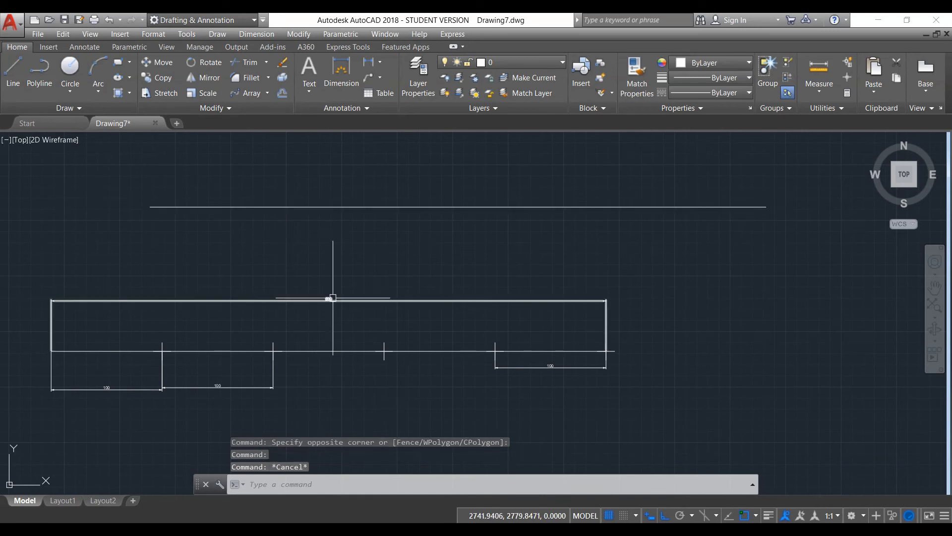
Place points along the 555-unit line with the point Measure command, using a segment length of 100
{"action": "key", "text": "Return"}
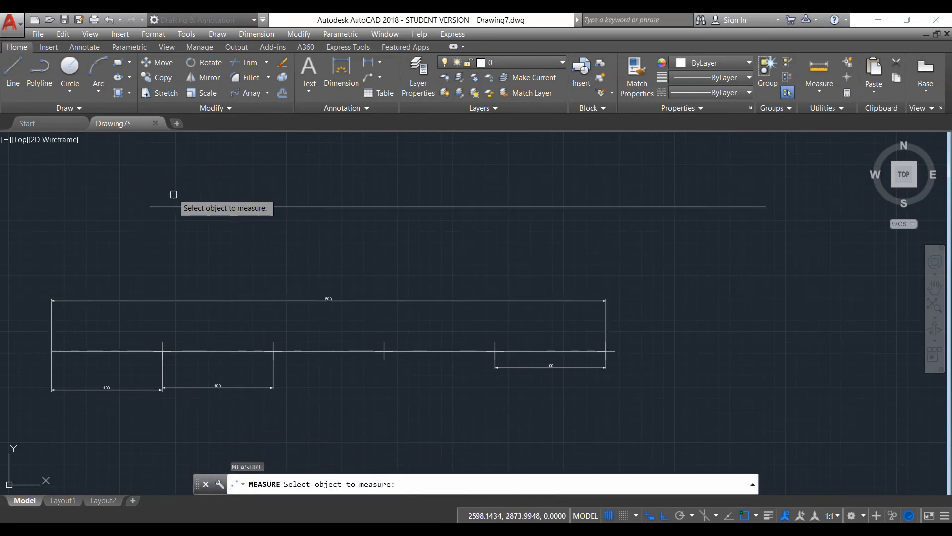
{"action": "left_click", "coordinate": [211, 207]}
{"action": "key", "text": "Return"}
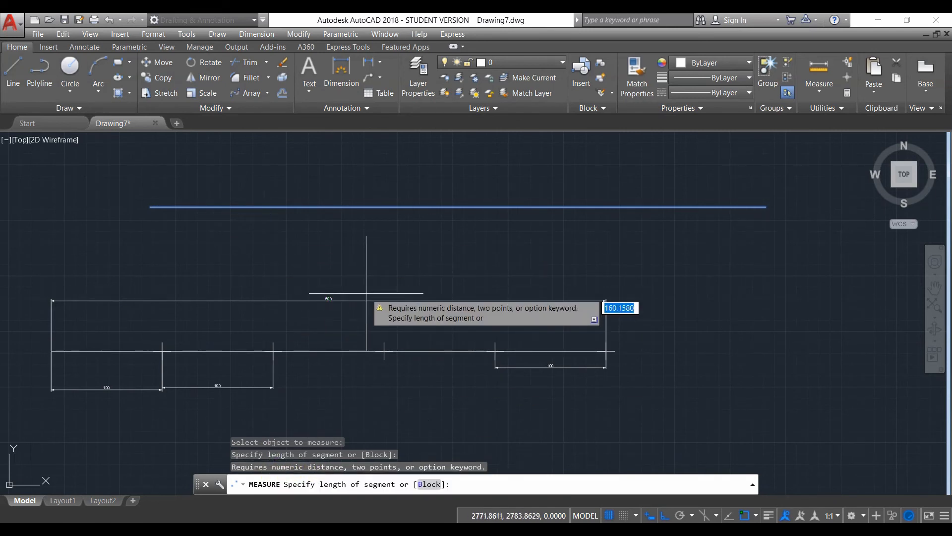
{"action": "key", "text": "Return"}
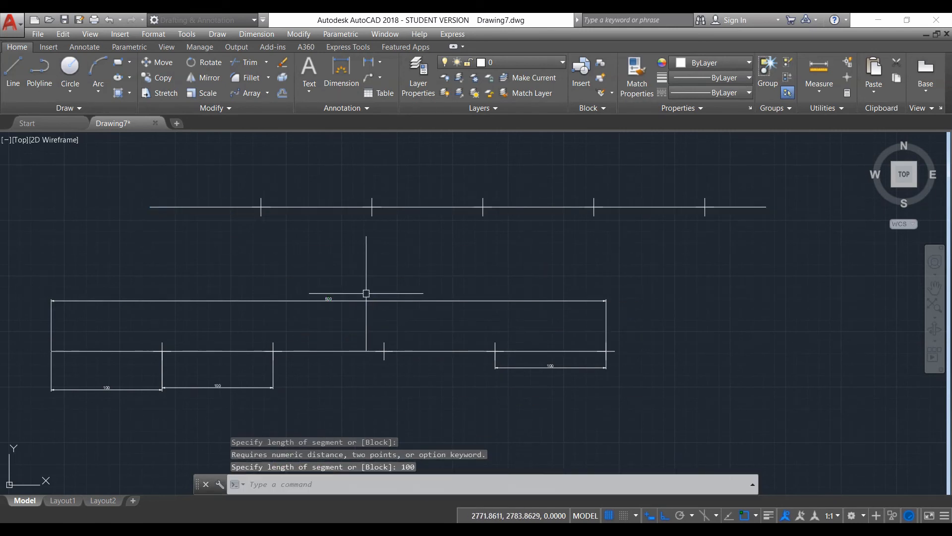
Add a linear dimension below the leftover segment of the upper line, from its last measured point to the right end
{"action": "left_click", "coordinate": [368, 62]}
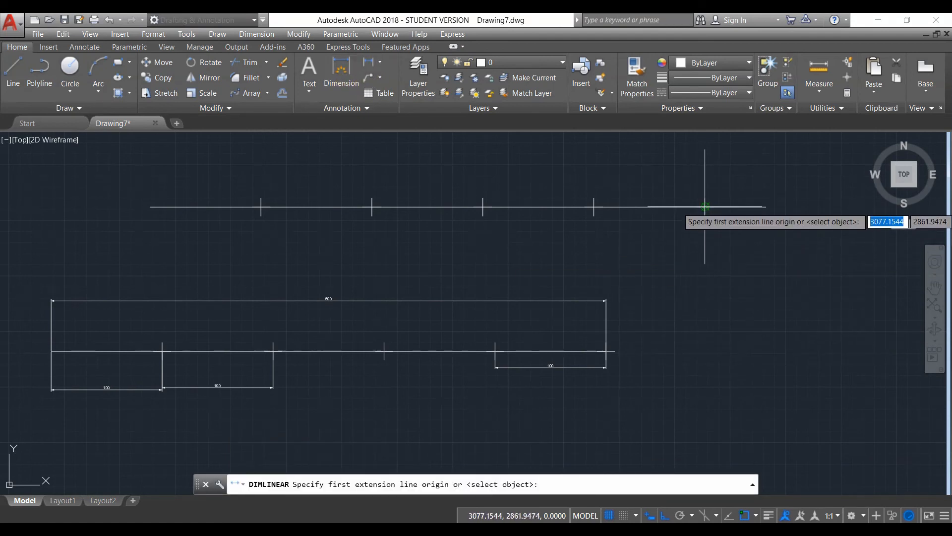
{"action": "left_click", "coordinate": [704, 206]}
{"action": "left_click", "coordinate": [765, 206]}
{"action": "left_click", "coordinate": [762, 230]}
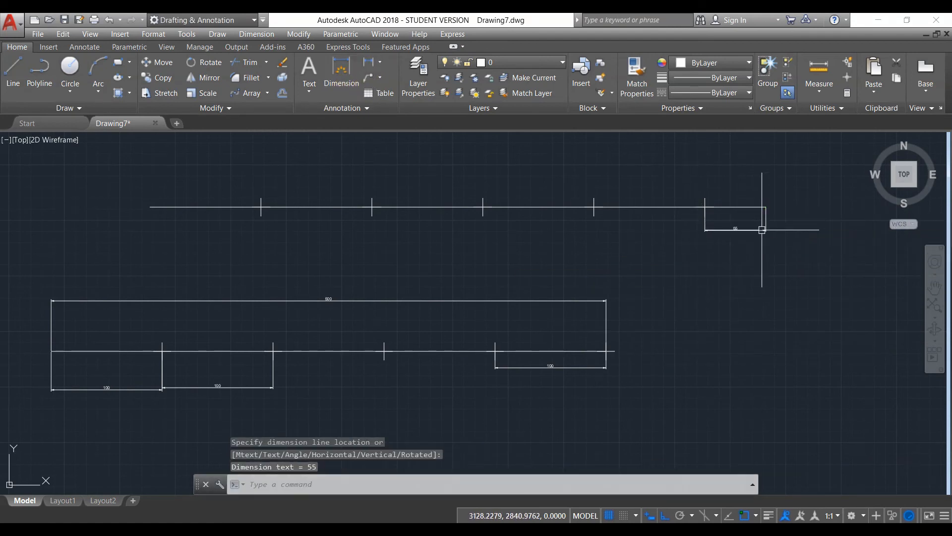
Dimension the upper line's segments between its third and fourth points and between its second and third points, placed below the line
{"action": "scroll", "coordinate": [762, 230], "scroll_direction": "up", "scroll_amount": 4}
{"action": "scroll", "coordinate": [467, 251], "scroll_direction": "down", "scroll_amount": 2}
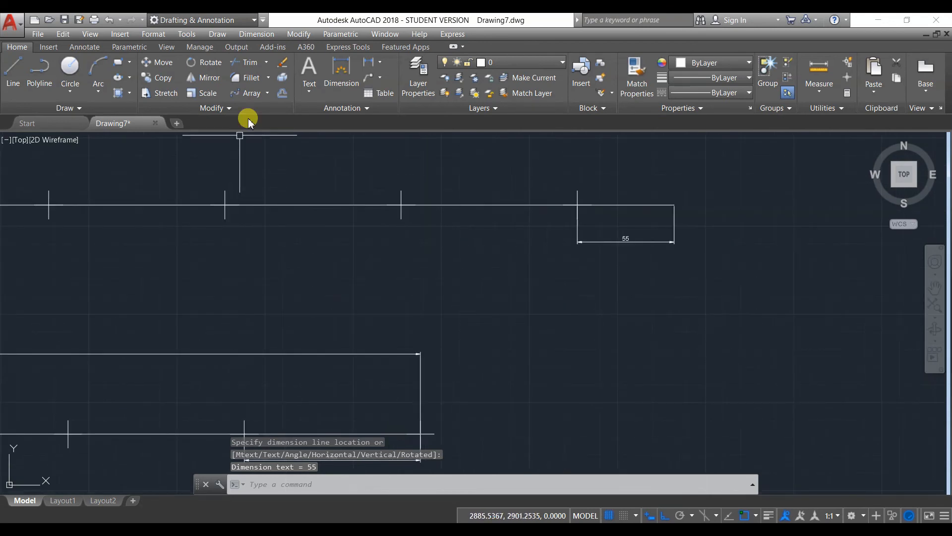
{"action": "left_click", "coordinate": [367, 69]}
{"action": "left_click", "coordinate": [225, 204]}
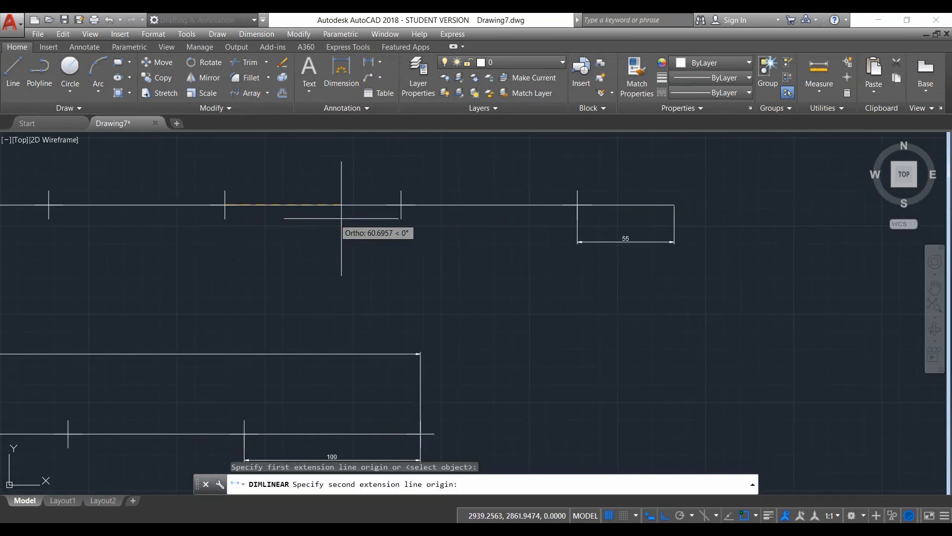
{"action": "left_click", "coordinate": [401, 204]}
{"action": "left_click", "coordinate": [381, 251]}
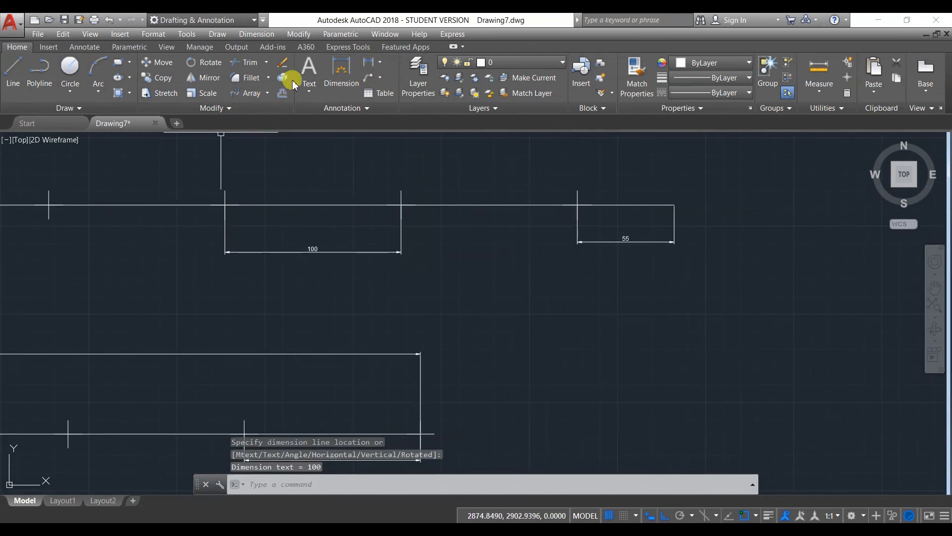
{"action": "left_click", "coordinate": [367, 69]}
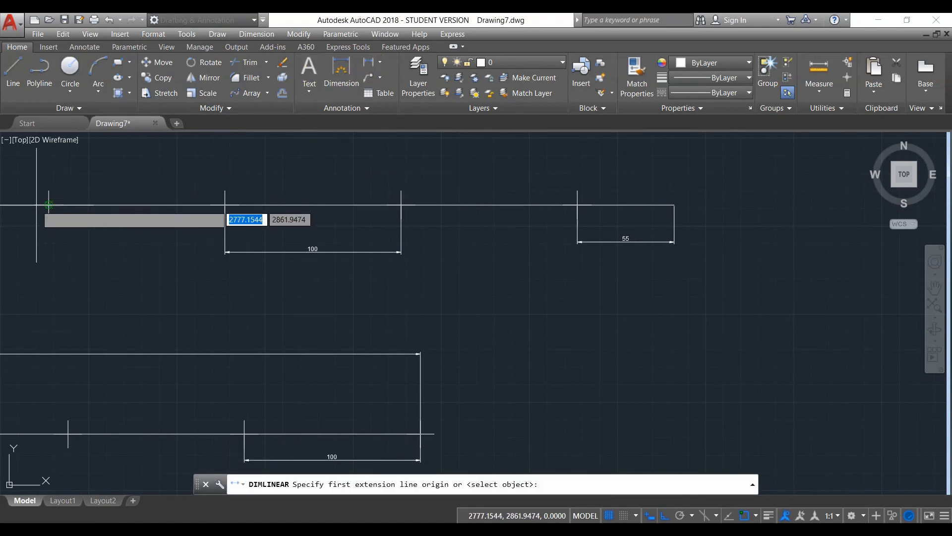
{"action": "left_click", "coordinate": [49, 204]}
{"action": "left_click", "coordinate": [225, 204]}
{"action": "left_click", "coordinate": [149, 252]}
Use Select Similar on a point of the lower line to select all point objects, and erase them
{"action": "scroll", "coordinate": [149, 261], "scroll_direction": "down", "scroll_amount": 2}
{"action": "middle_click_drag", "start_coordinate": [217, 390], "coordinate": [436, 392]}
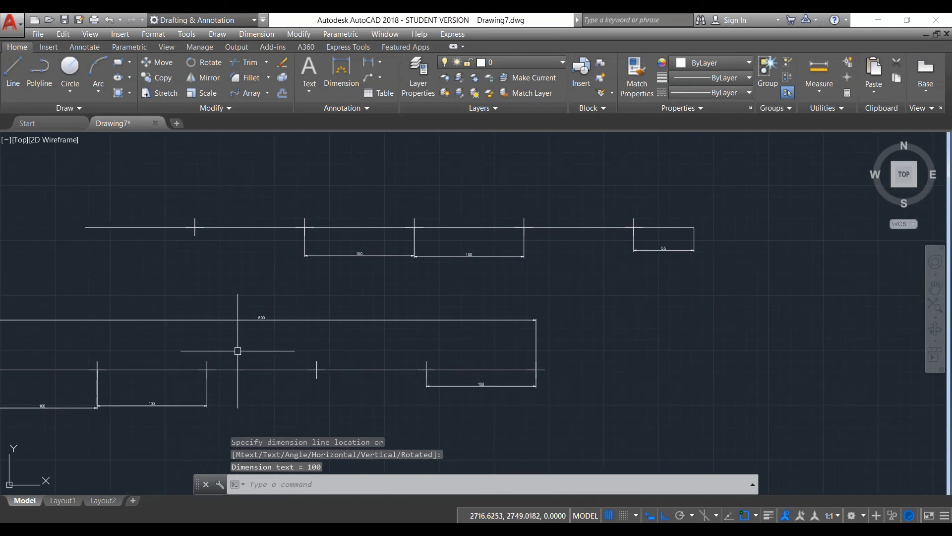
{"action": "scroll", "coordinate": [236, 350], "scroll_direction": "up", "scroll_amount": 1}
{"action": "scroll", "coordinate": [235, 348], "scroll_direction": "down", "scroll_amount": 1}
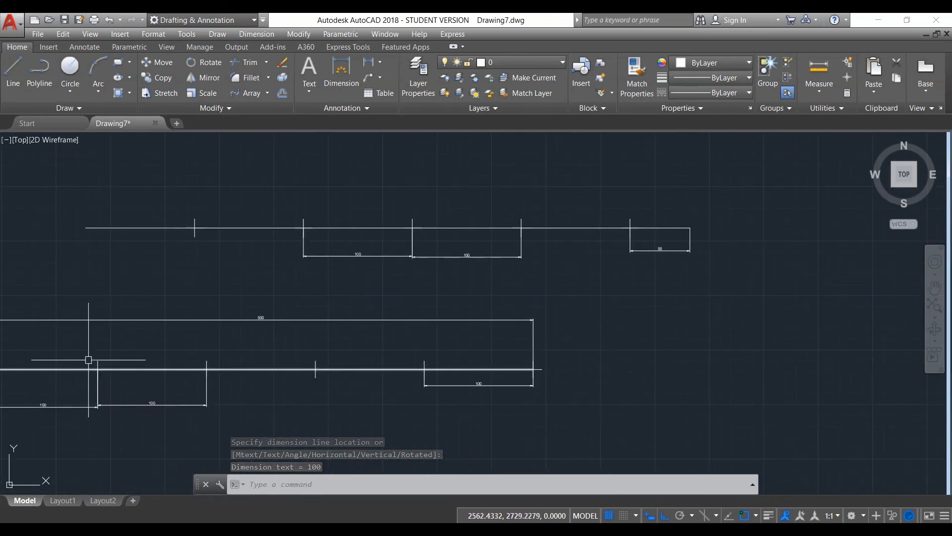
{"action": "middle_click_drag", "start_coordinate": [160, 357], "coordinate": [255, 354]}
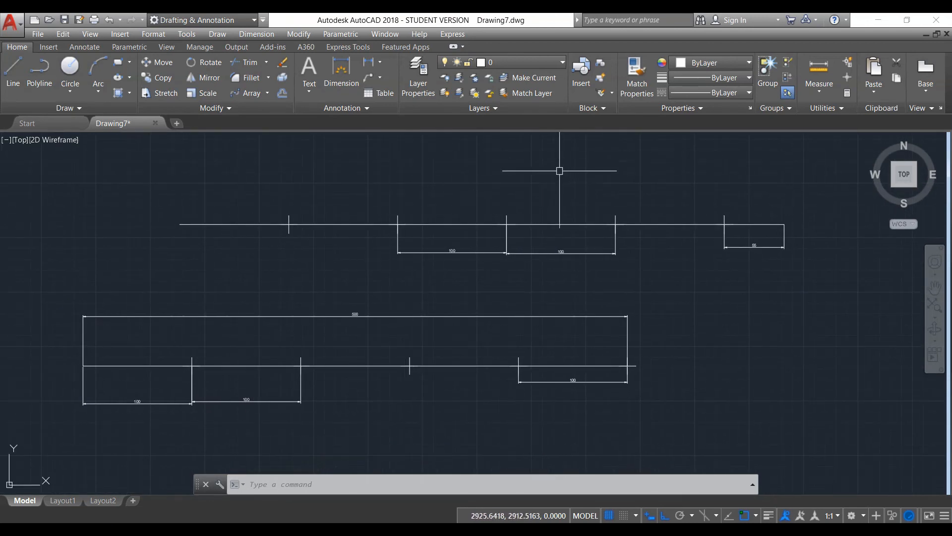
{"action": "scroll", "coordinate": [762, 251], "scroll_direction": "up", "scroll_amount": 1}
{"action": "scroll", "coordinate": [761, 251], "scroll_direction": "down", "scroll_amount": 1}
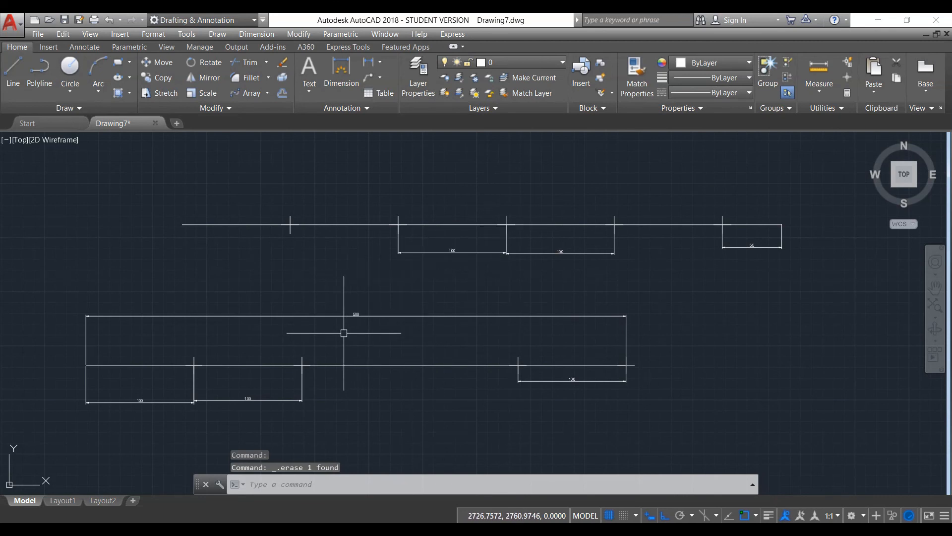
{"action": "right_click", "coordinate": [303, 357]}
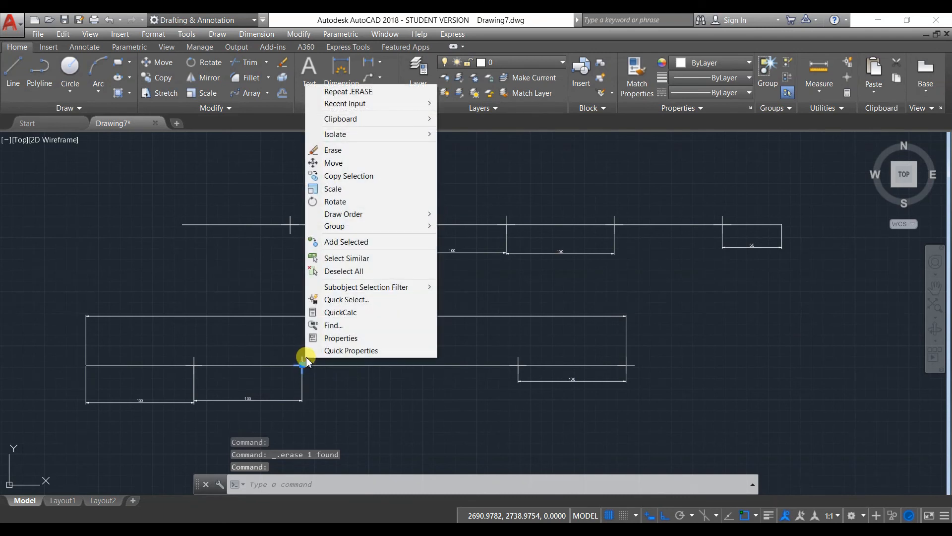
{"action": "left_click", "coordinate": [368, 261]}
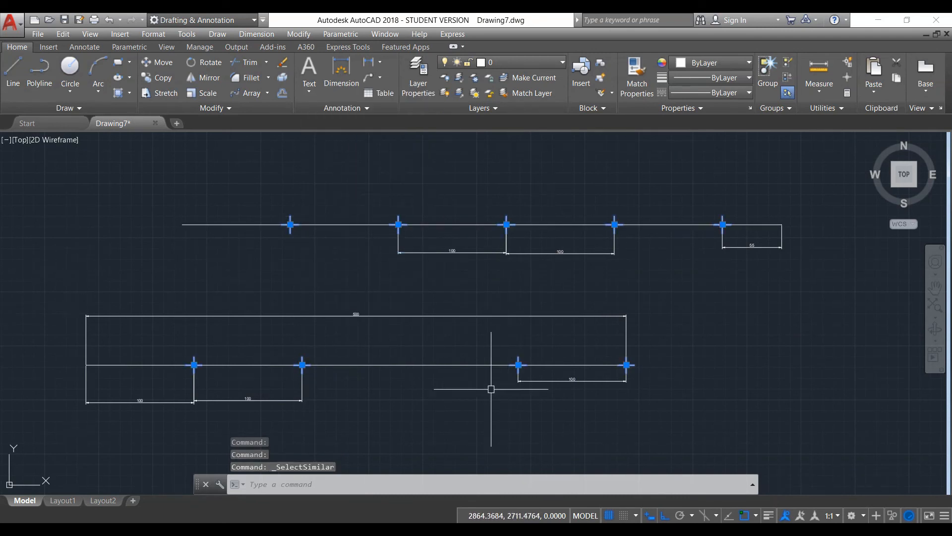
{"action": "key", "text": "Delete"}
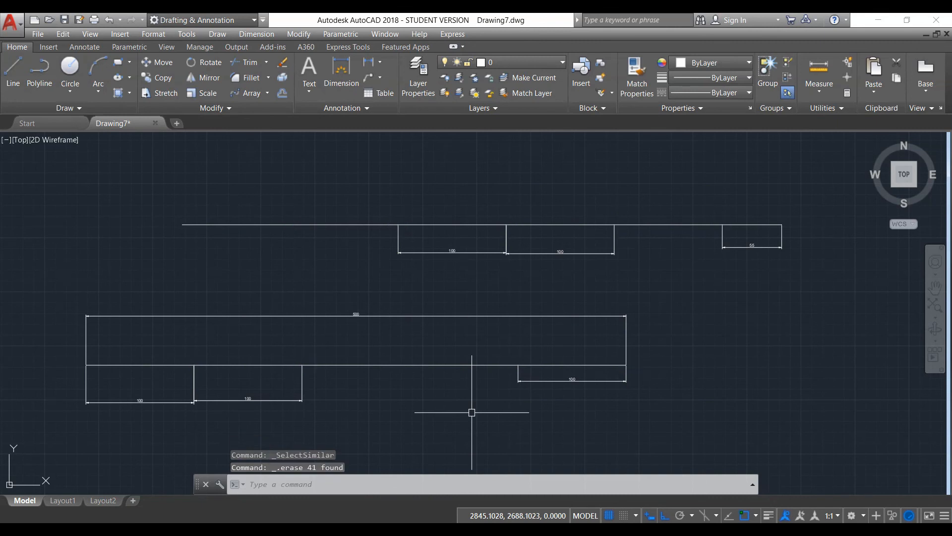